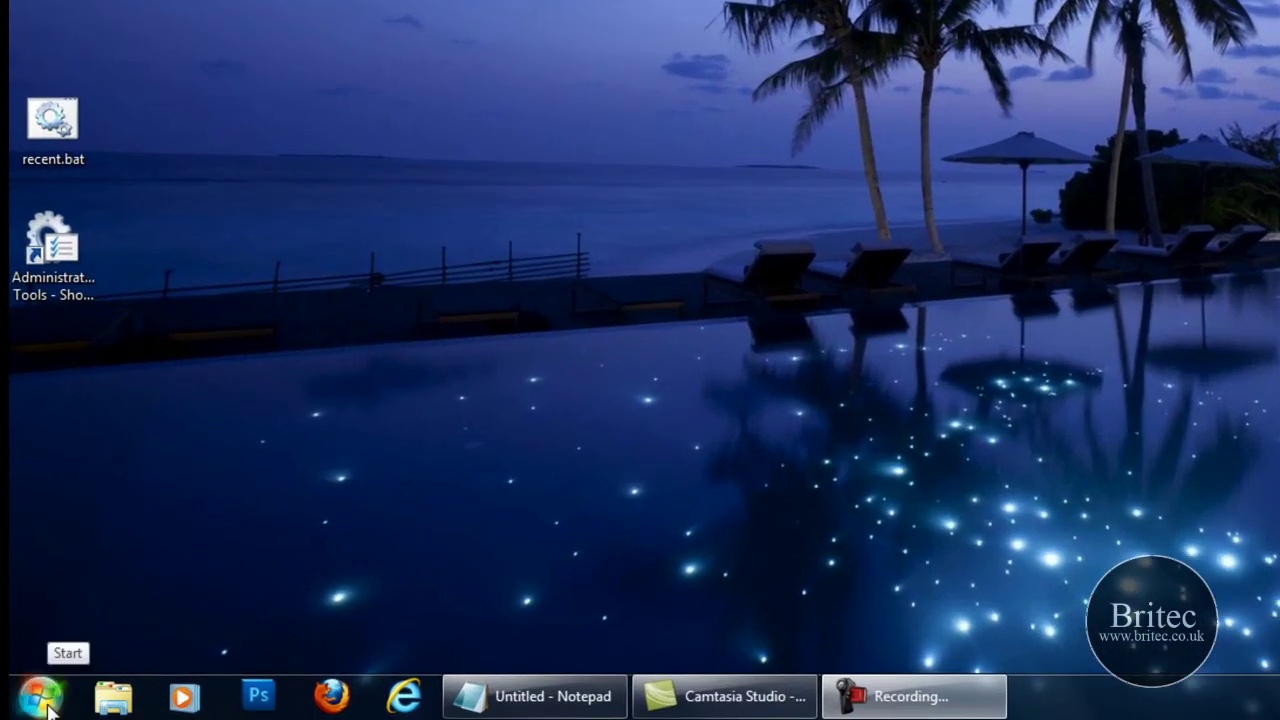
- Open the shared All Users Start Menu folder from the All Programs context menu
{"action": "left_click", "coordinate": [52, 706]}
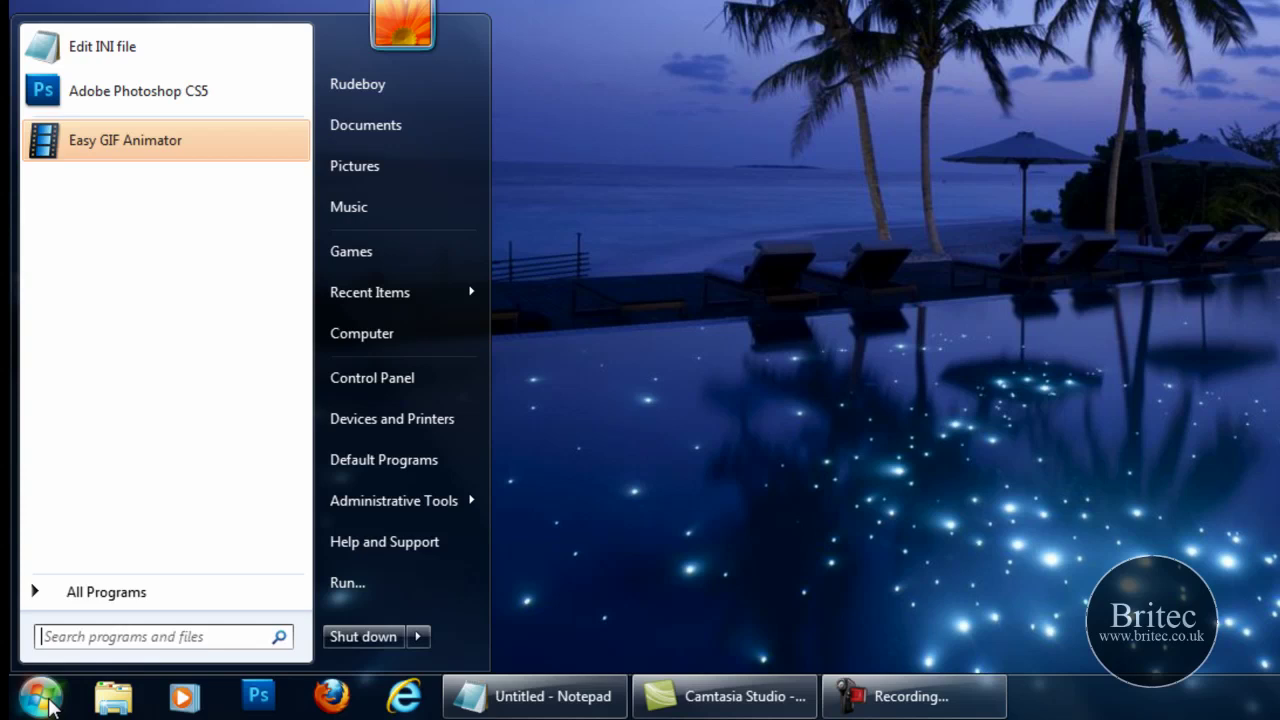
{"action": "right_click", "coordinate": [87, 601]}
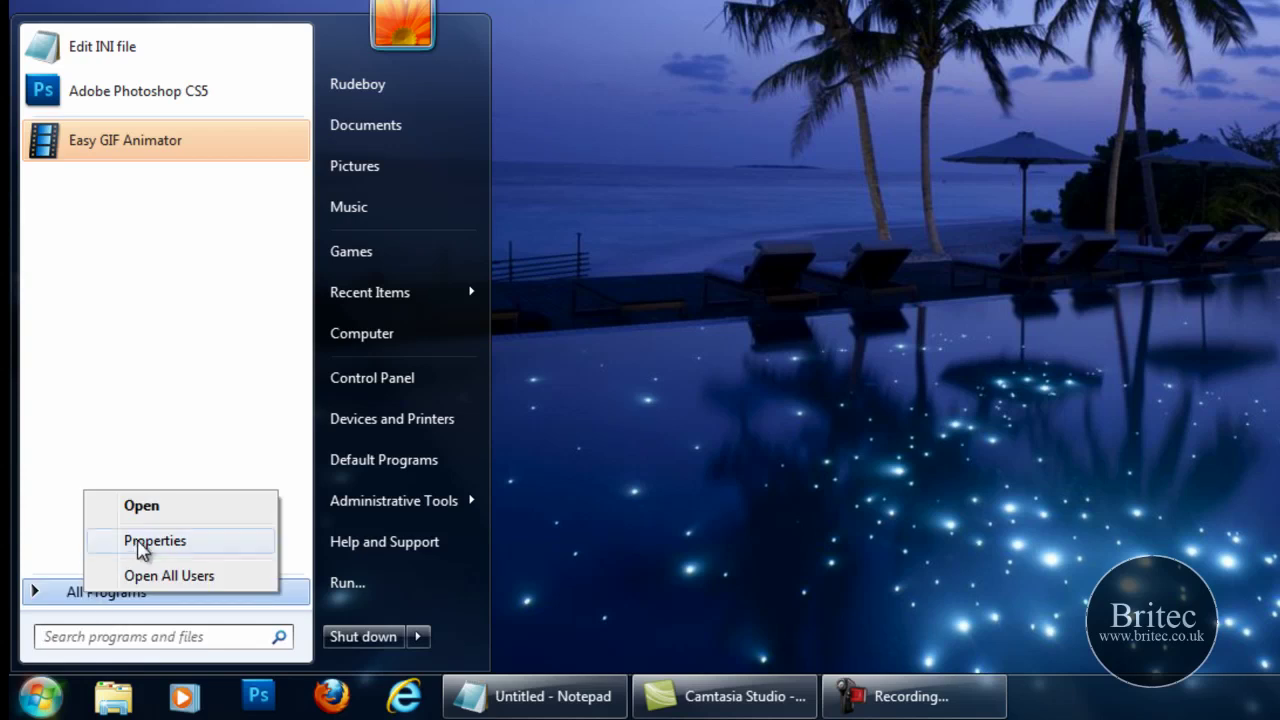
{"action": "left_click", "coordinate": [133, 578]}
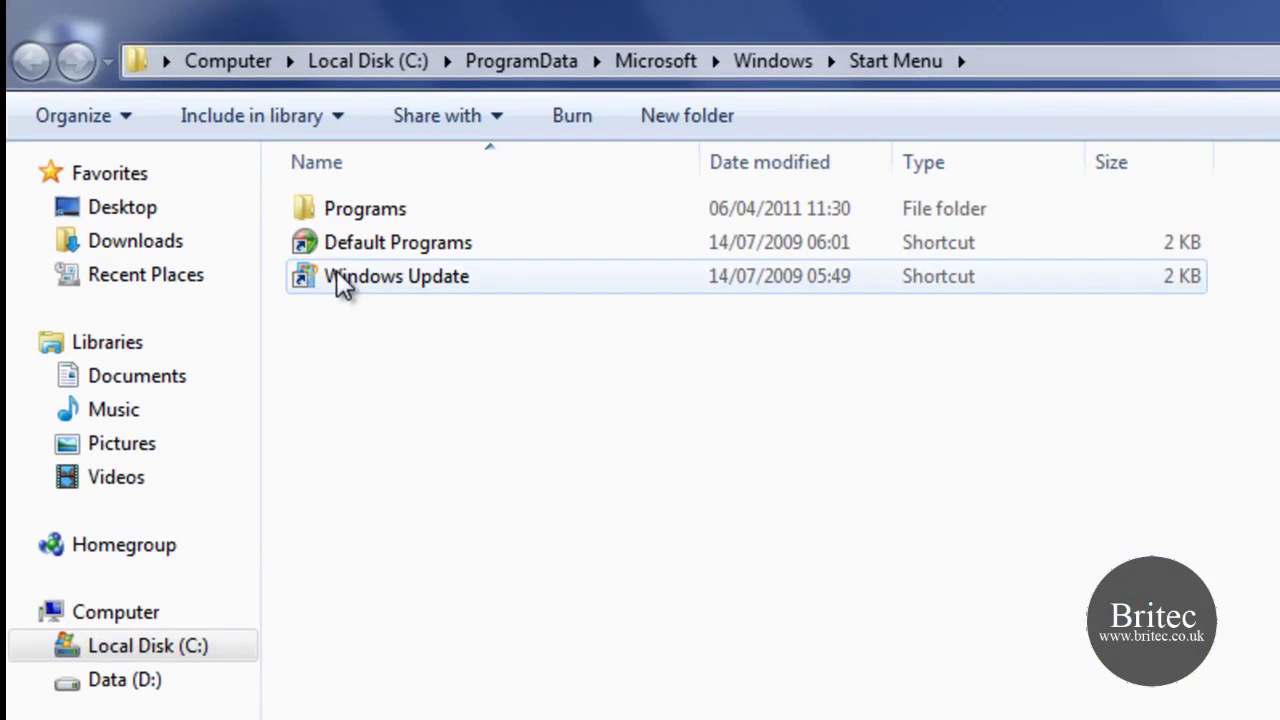
- Open the all-users Programs folder and compare its 47 items with the Start menu's All Programs list
{"action": "double_click", "coordinate": [350, 217]}
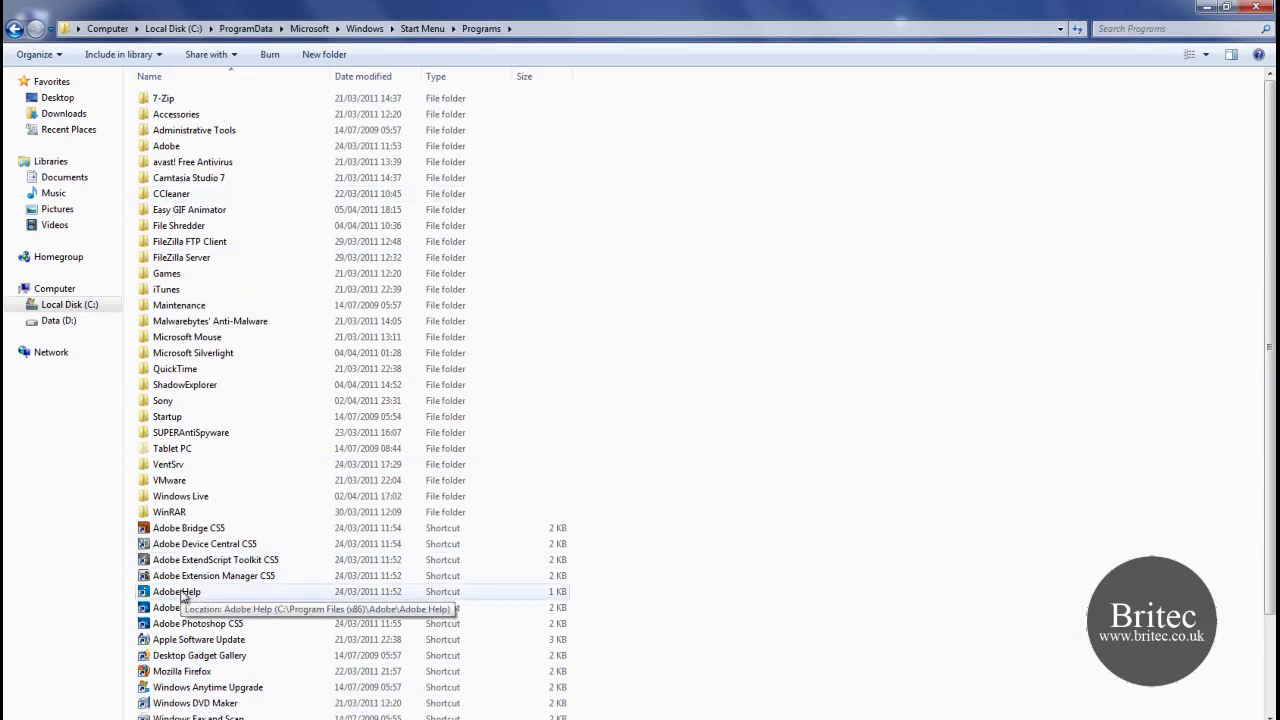
{"action": "scroll", "coordinate": [183, 595], "scroll_direction": "down", "scroll_amount": 3}
{"action": "key", "text": "super"}
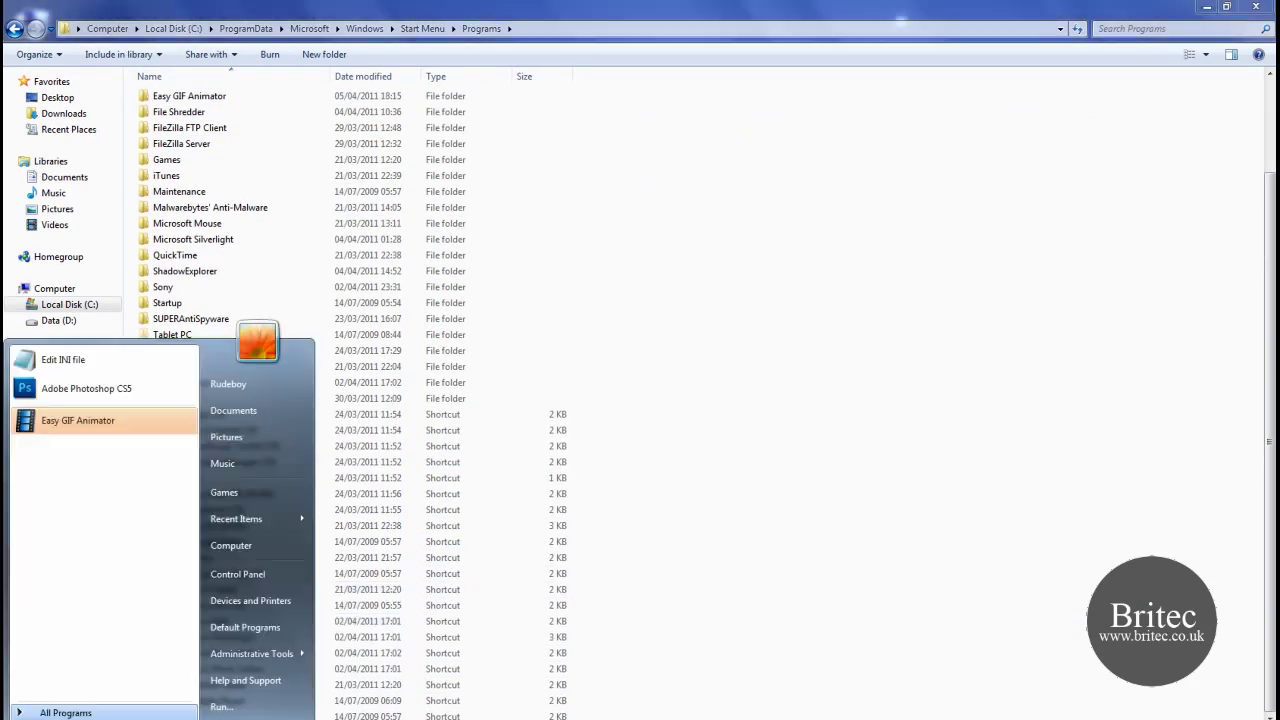
{"action": "left_click", "coordinate": [55, 712]}
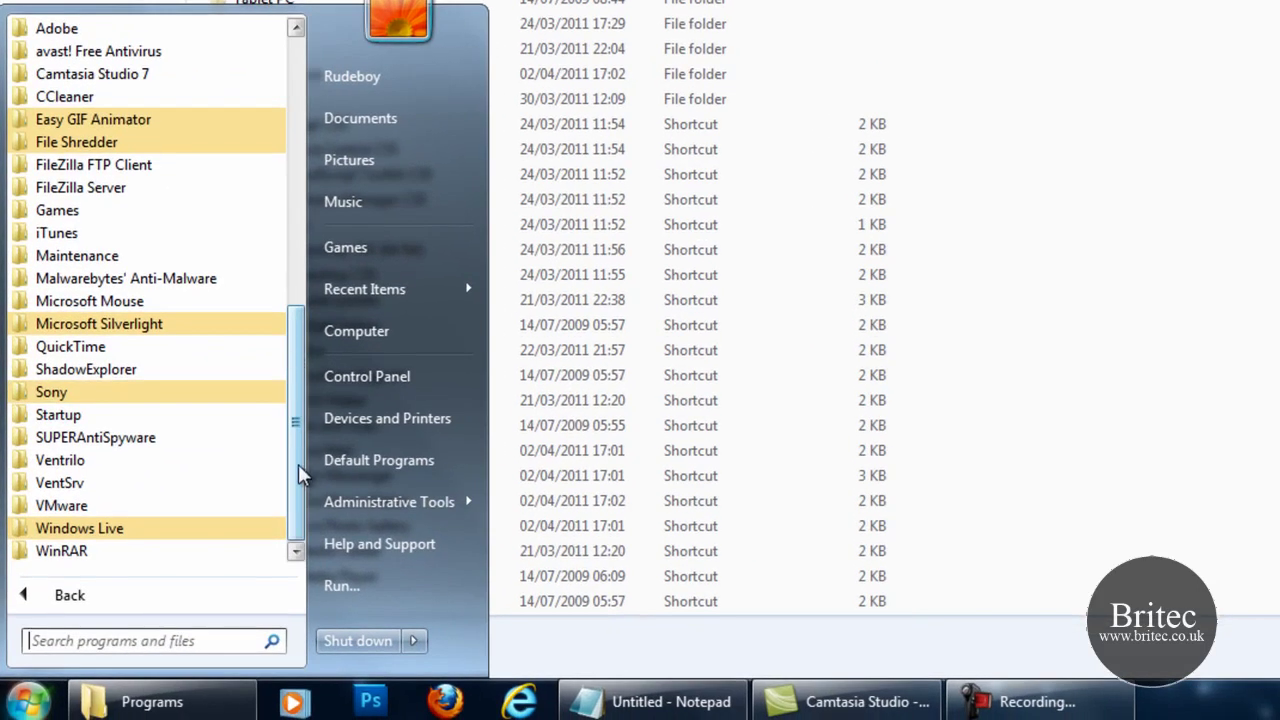
{"action": "left_click_drag", "start_coordinate": [303, 475], "coordinate": [340, 65]}
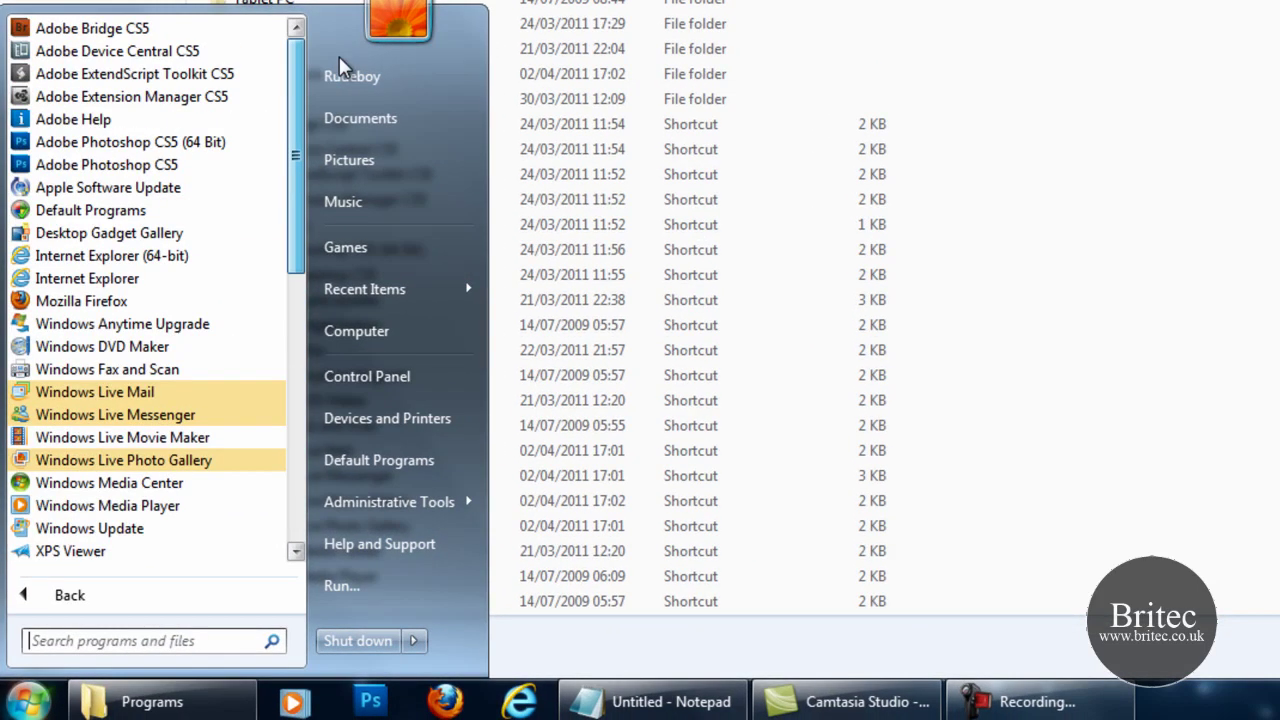
{"action": "scroll", "coordinate": [200, 300], "scroll_direction": "down", "scroll_amount": 8}
{"action": "scroll", "coordinate": [257, 371], "scroll_direction": "down", "scroll_amount": 1}
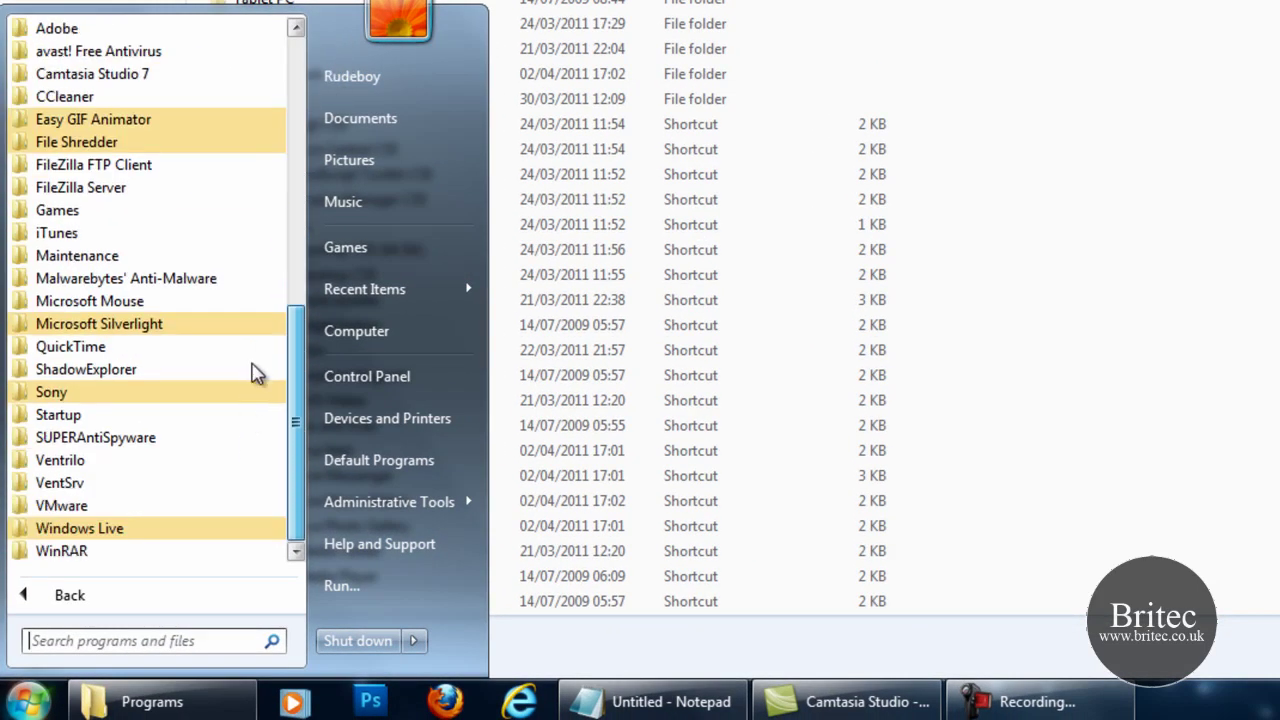
{"action": "scroll", "coordinate": [257, 371], "scroll_direction": "up", "scroll_amount": 9}
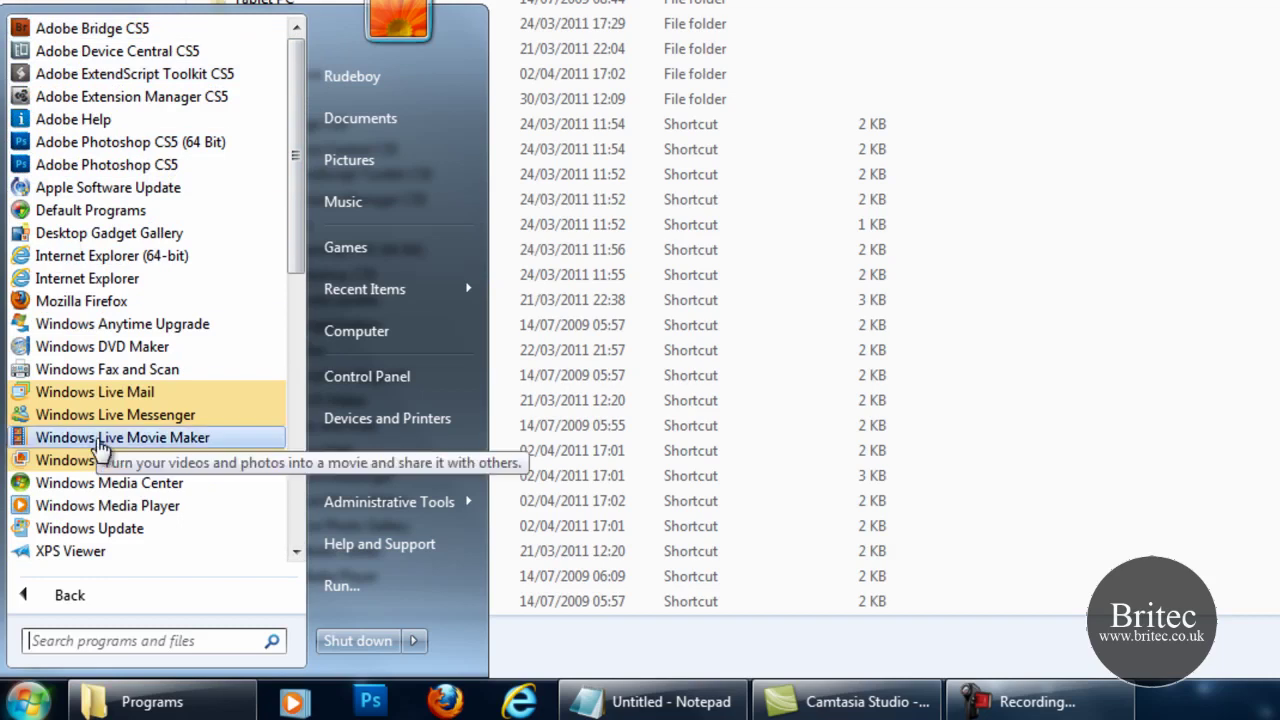
{"action": "mouse_move", "coordinate": [303, 190]}
{"action": "left_mouse_down"}
{"action": "mouse_move", "coordinate": [300, 486]}
{"action": "mouse_move", "coordinate": [300, 238]}
{"action": "left_mouse_up"}
{"action": "left_click", "coordinate": [1200, 162]}
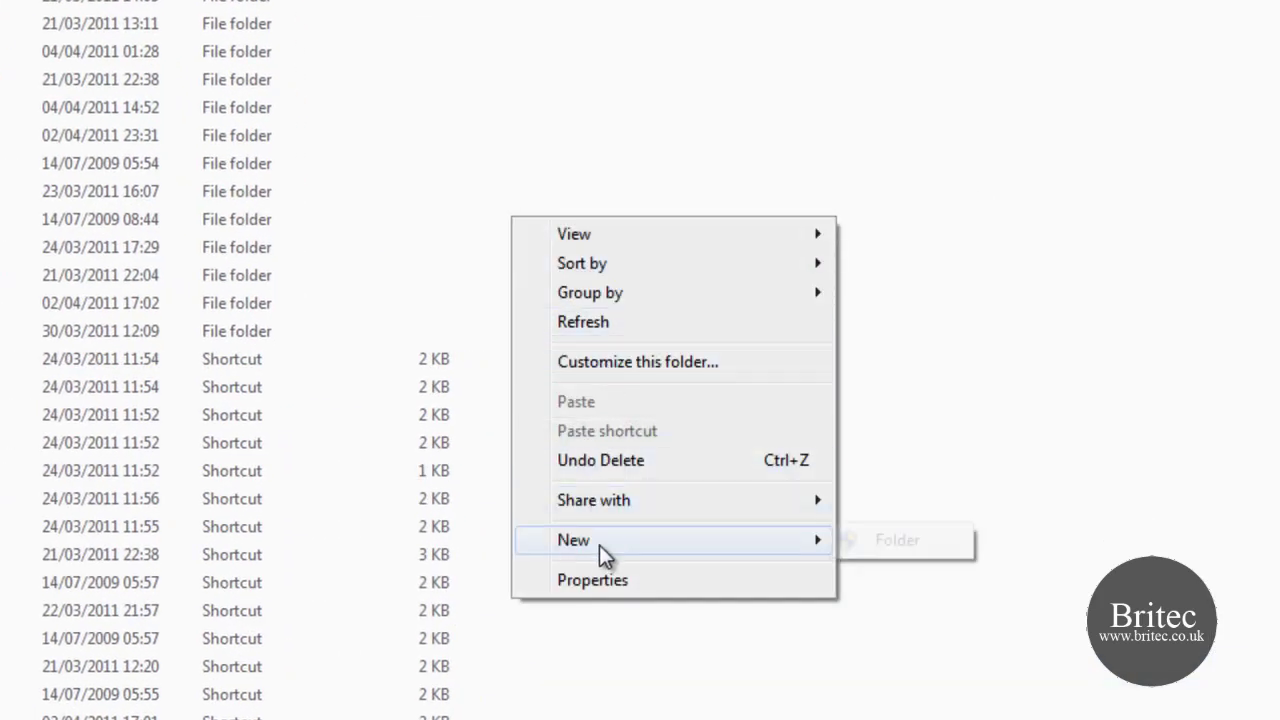
- Create a new folder named 'Security' in the shared Programs folder, bringing it to 48 items
{"action": "left_click", "coordinate": [890, 548]}
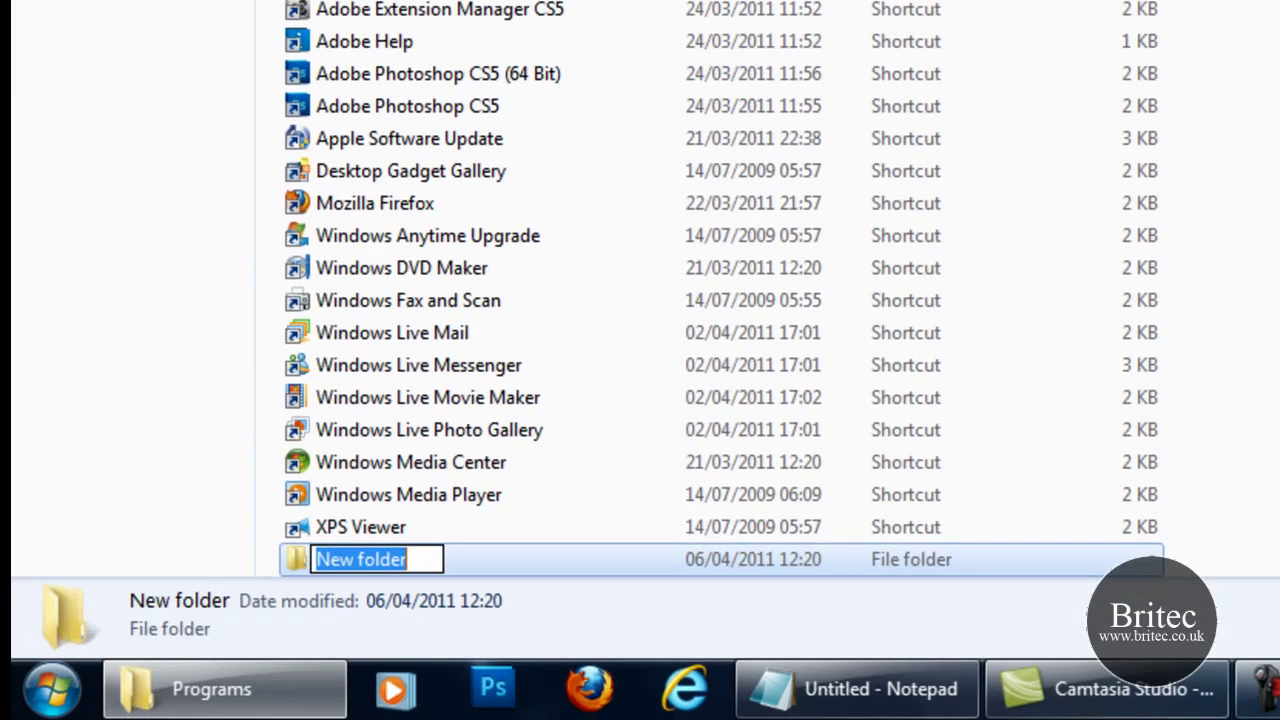
{"action": "type", "text": "Security"}
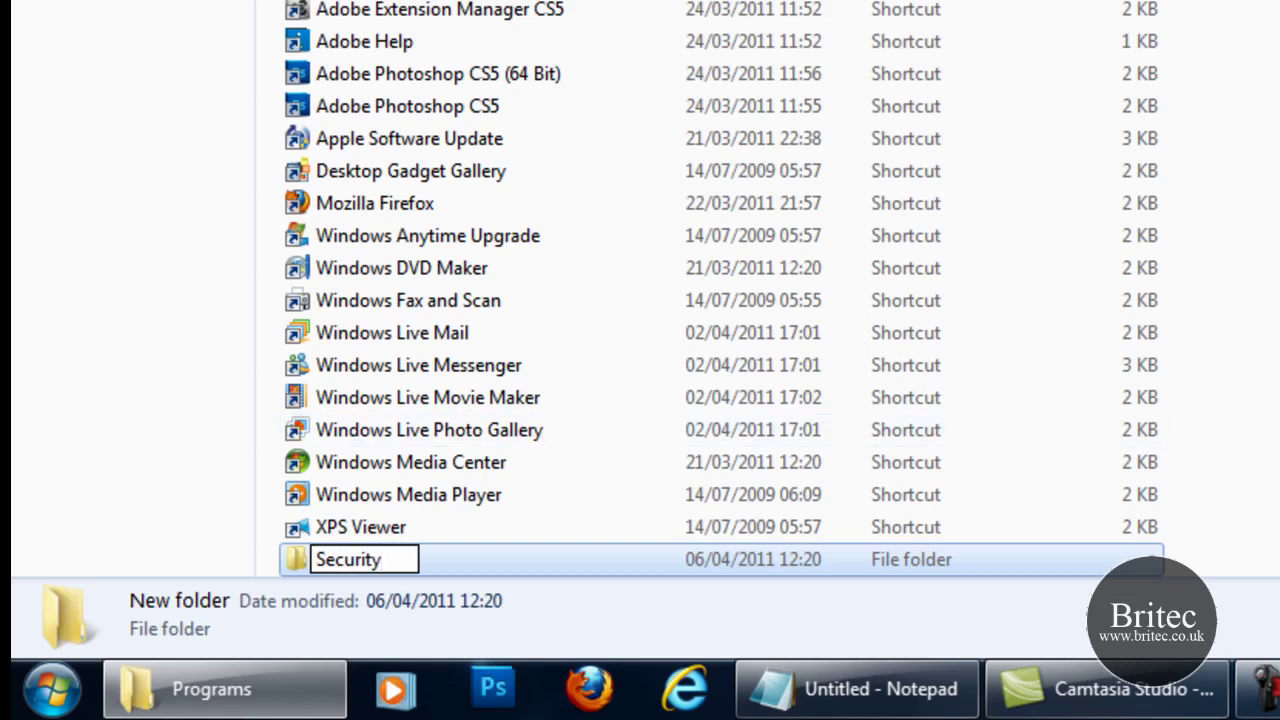
{"action": "left_click", "coordinate": [610, 555]}
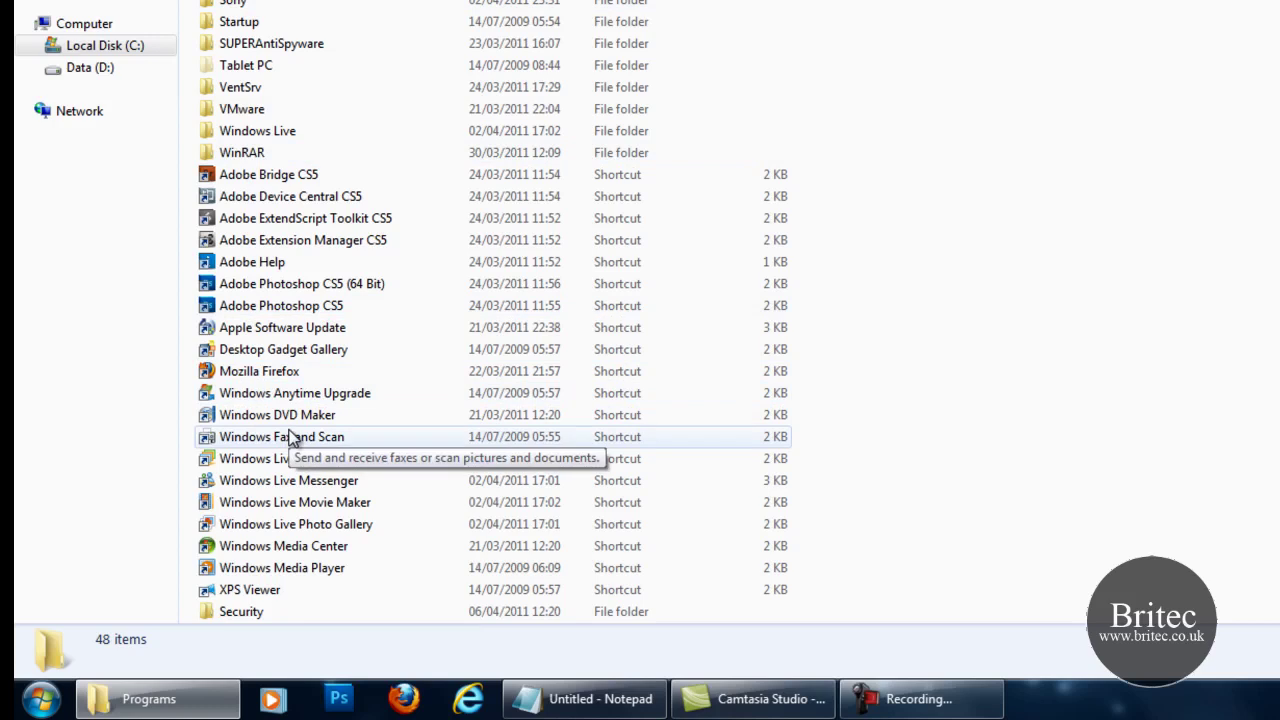
- Move SUPERAntiSpyware and Malwarebytes' Anti-Malware into Security, approving each administrator permission prompt
{"action": "left_click_drag", "start_coordinate": [295, 48], "coordinate": [255, 609]}
{"action": "left_click", "coordinate": [870, 251]}
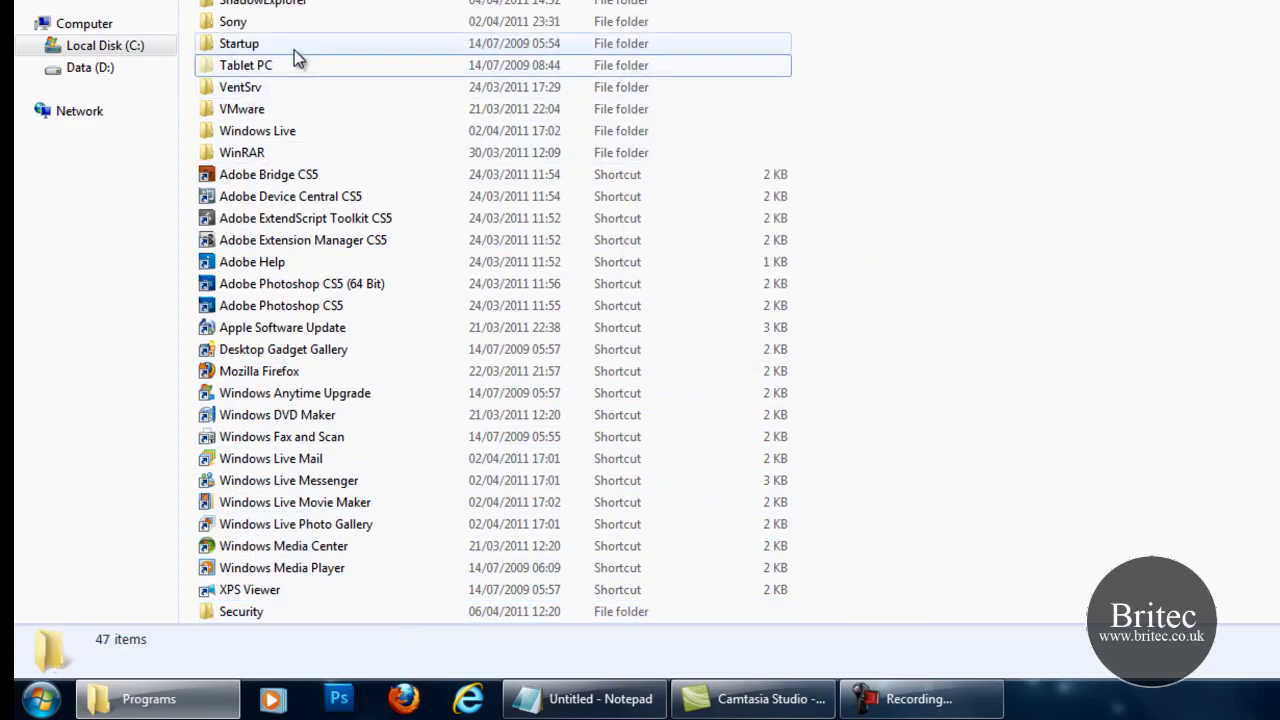
{"action": "scroll", "coordinate": [493, 310], "scroll_direction": "up", "scroll_amount": 2}
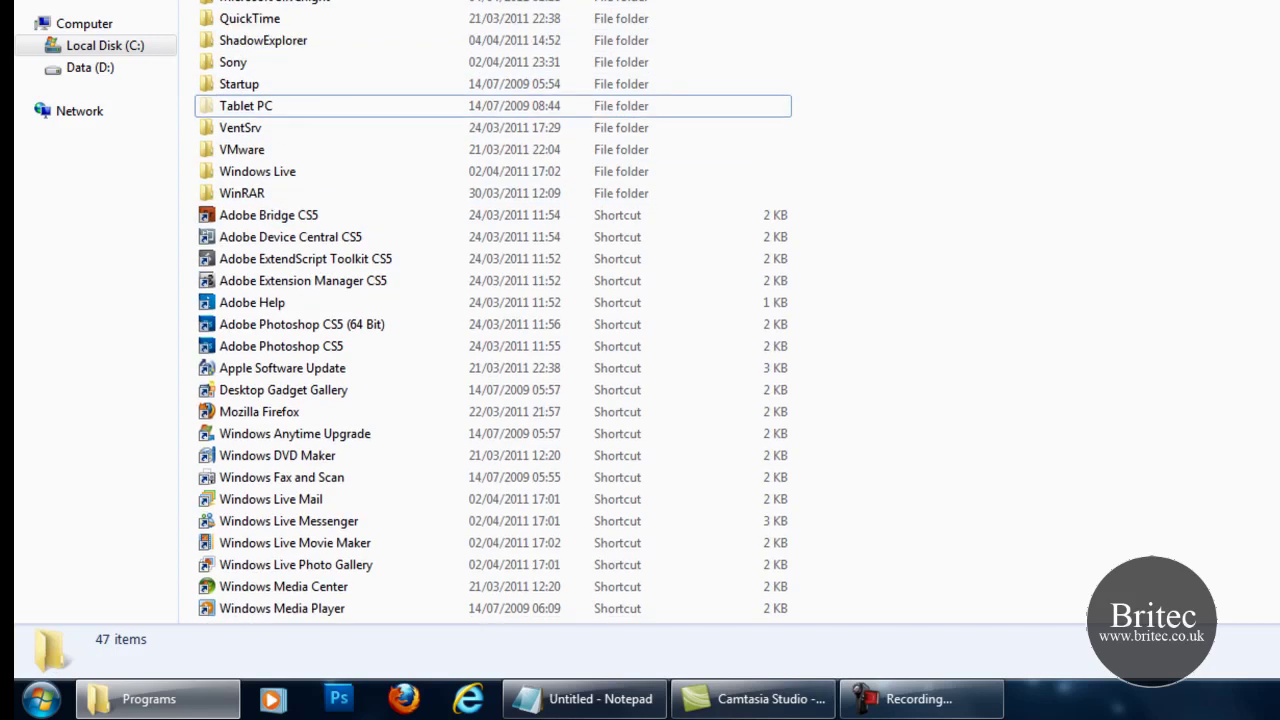
{"action": "scroll", "coordinate": [493, 312], "scroll_direction": "up", "scroll_amount": 1}
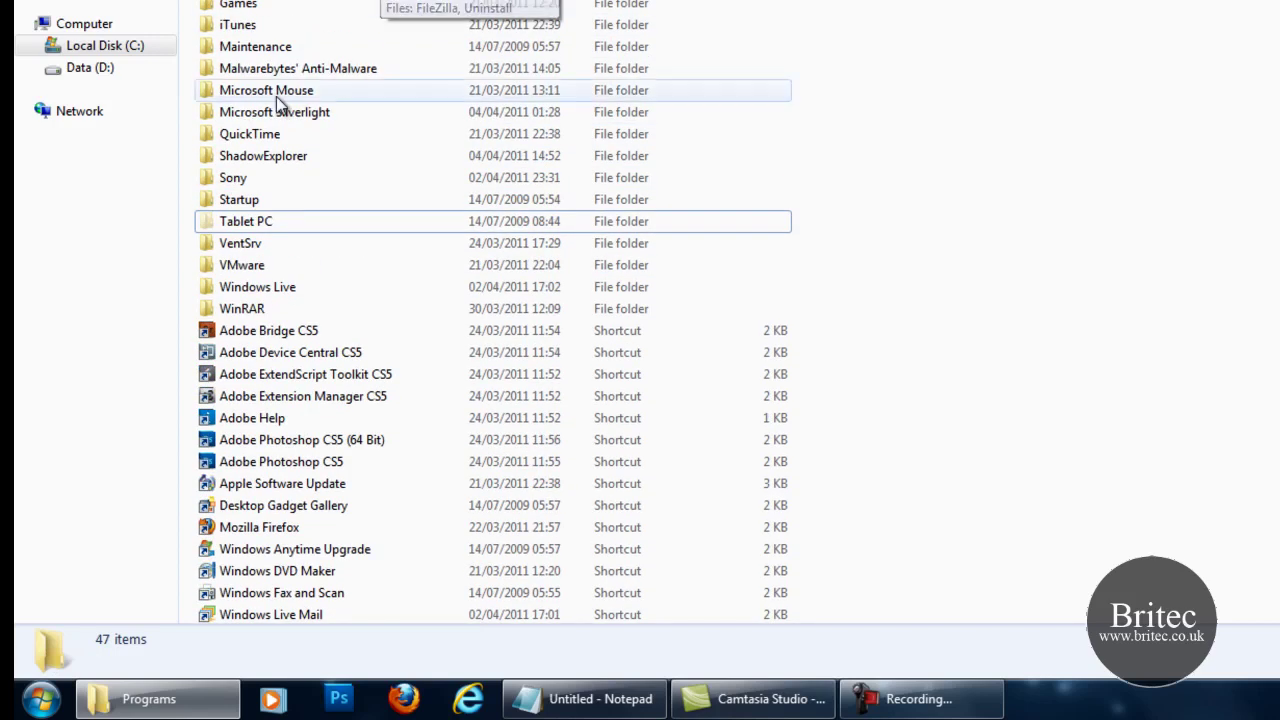
{"action": "left_click_drag", "start_coordinate": [322, 70], "coordinate": [271, 612]}
{"action": "left_click", "coordinate": [860, 250]}
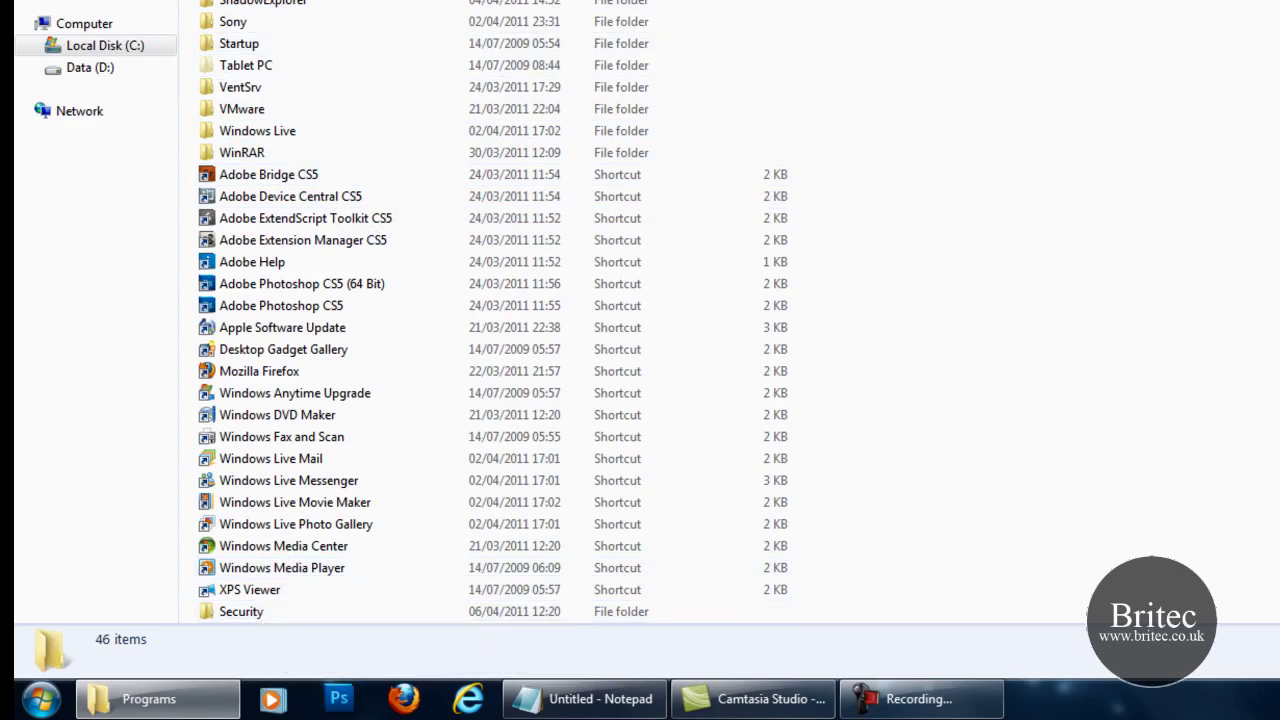
{"action": "mouse_move", "coordinate": [95, 250]}
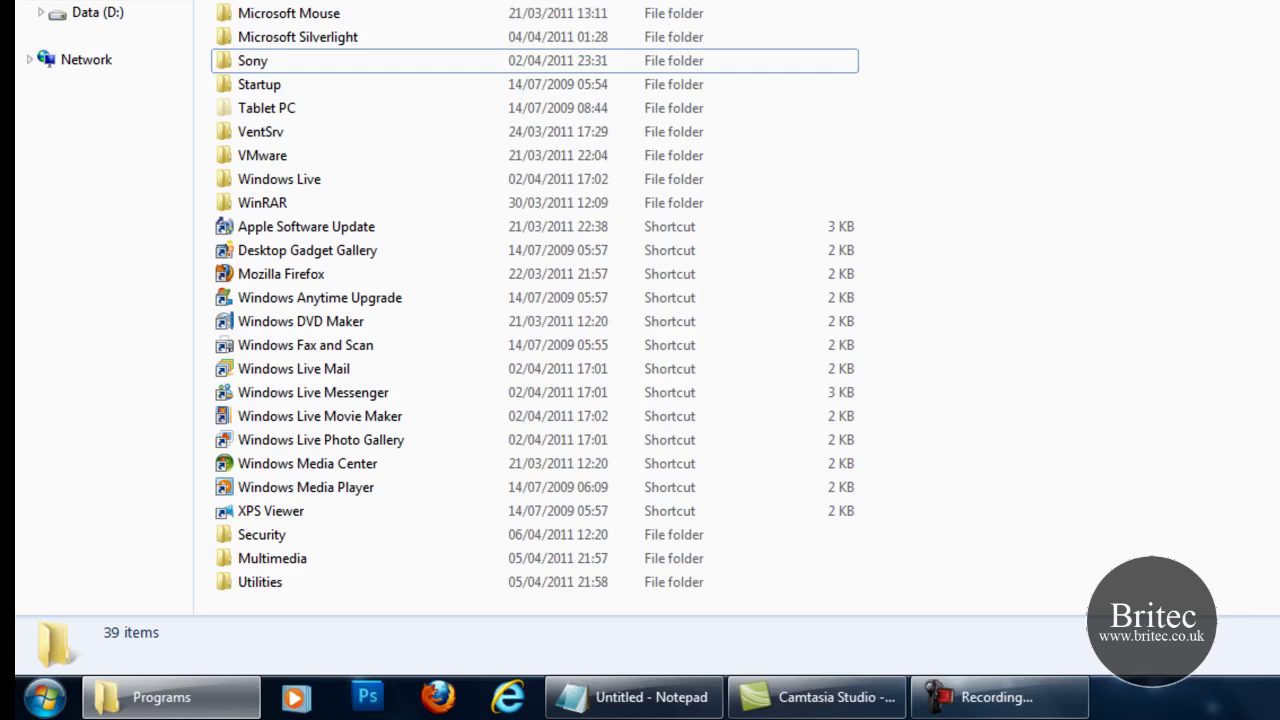
- Move 7-Zip into Utilities and avast! Free Antivirus into Security, approving each permission prompt
{"action": "left_click_drag", "start_coordinate": [255, 3], "coordinate": [308, 566]}
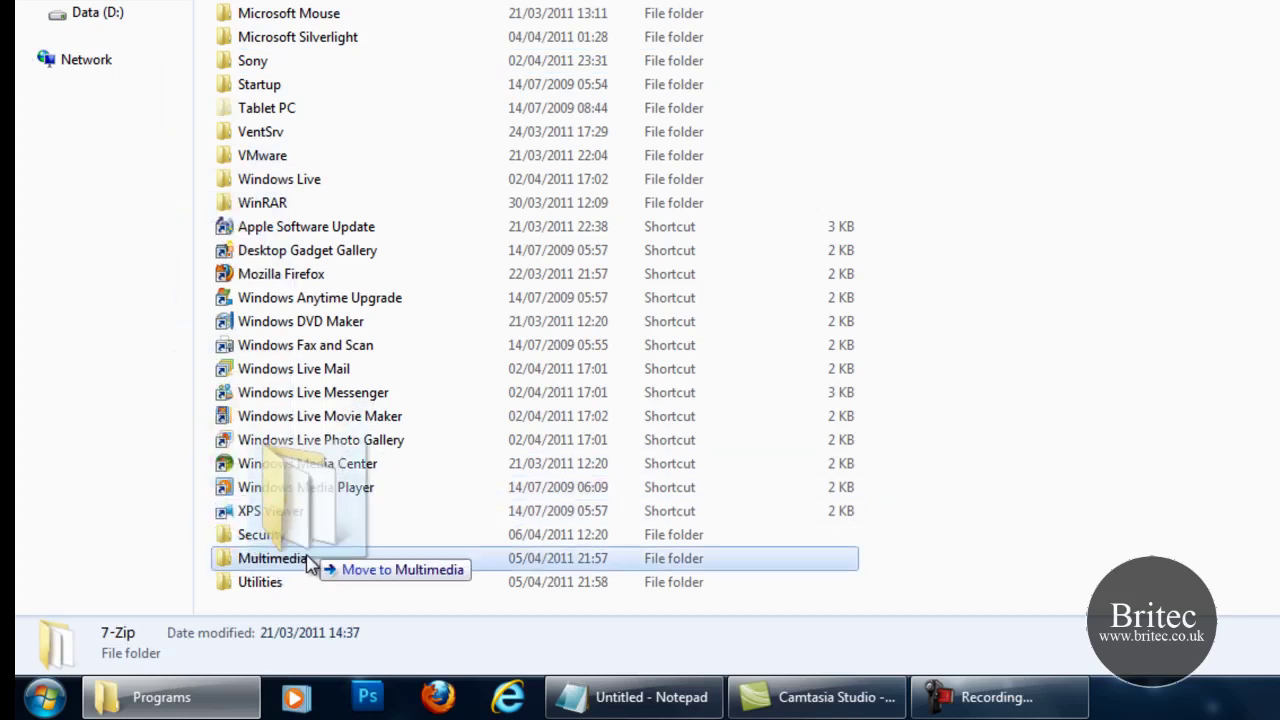
{"action": "left_click_drag", "start_coordinate": [308, 566], "coordinate": [303, 580]}
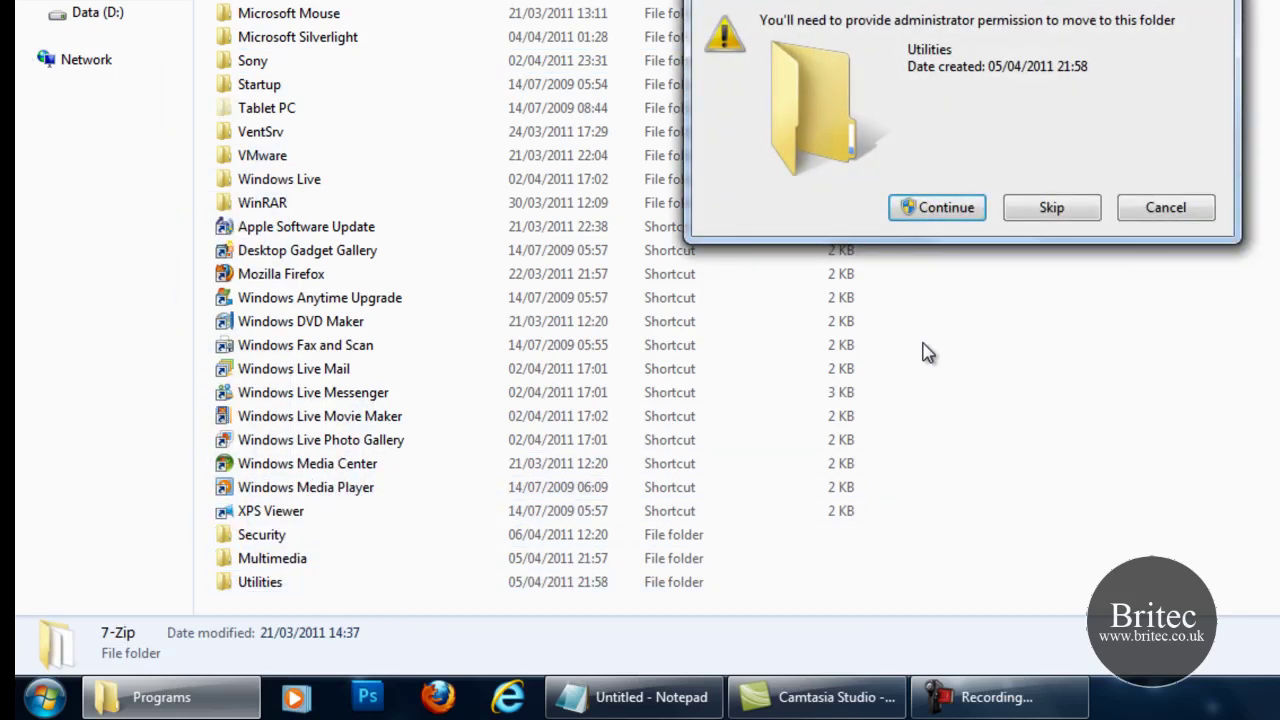
{"action": "left_click", "coordinate": [950, 210]}
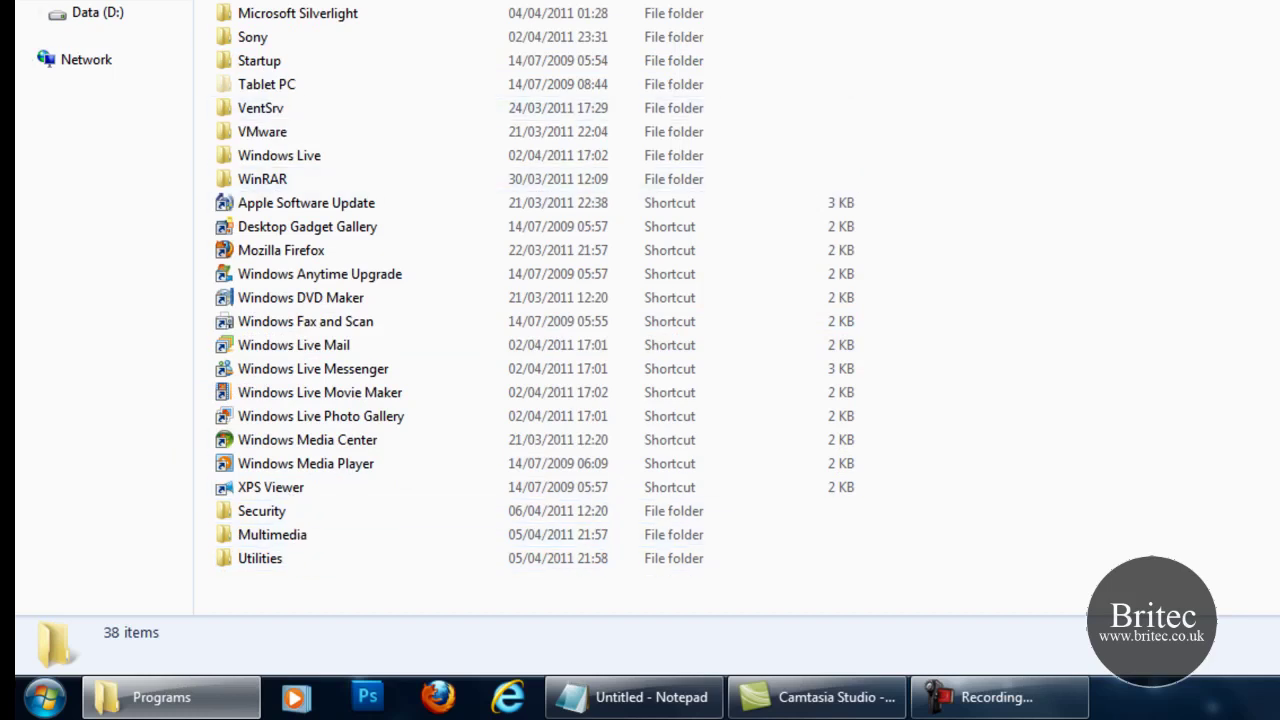
{"action": "left_click_drag", "start_coordinate": [260, 2], "coordinate": [320, 528]}
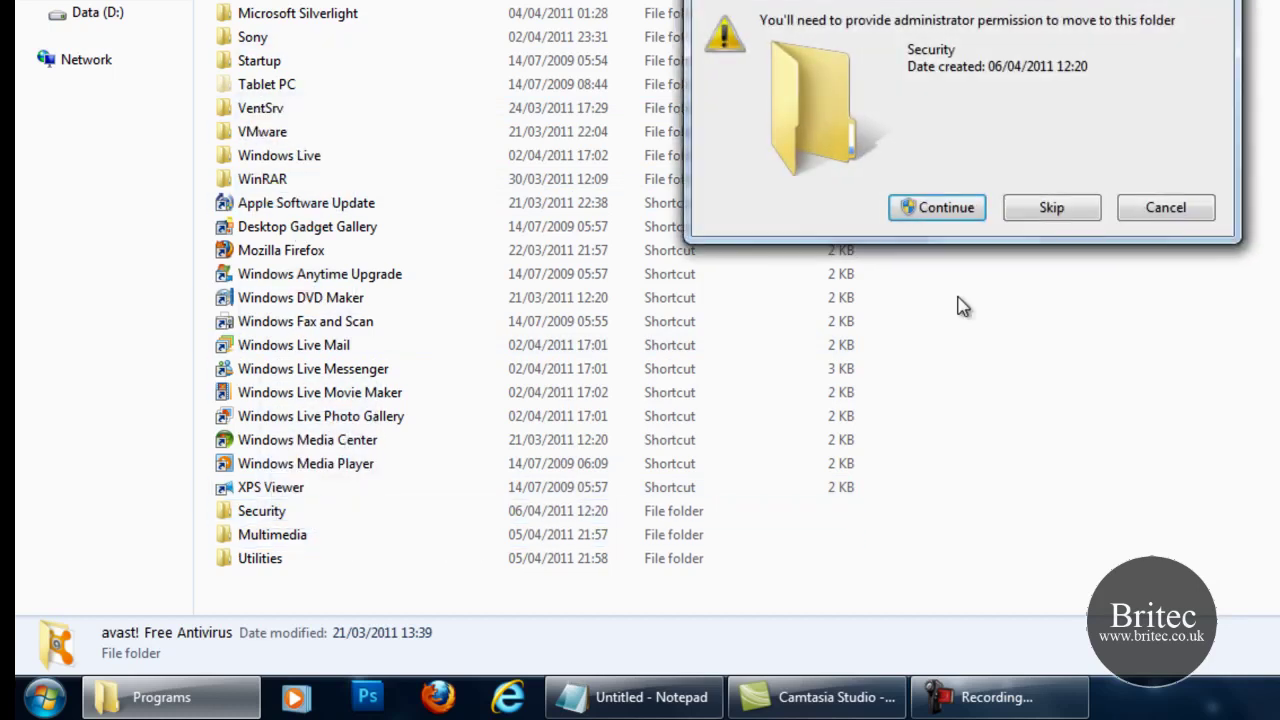
{"action": "left_click", "coordinate": [976, 220]}
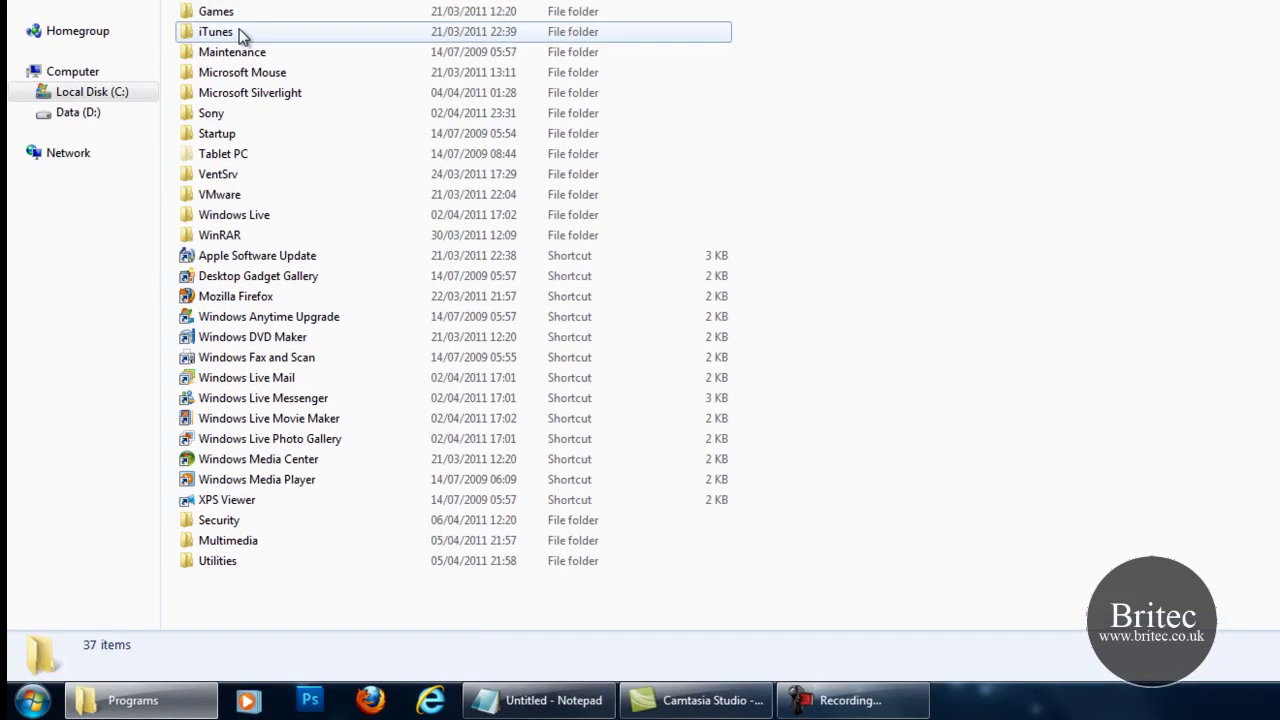
- Move CCleaner into Security and iTunes into Multimedia, approving each permission prompt
{"action": "left_click_drag", "start_coordinate": [240, 35], "coordinate": [325, 35]}
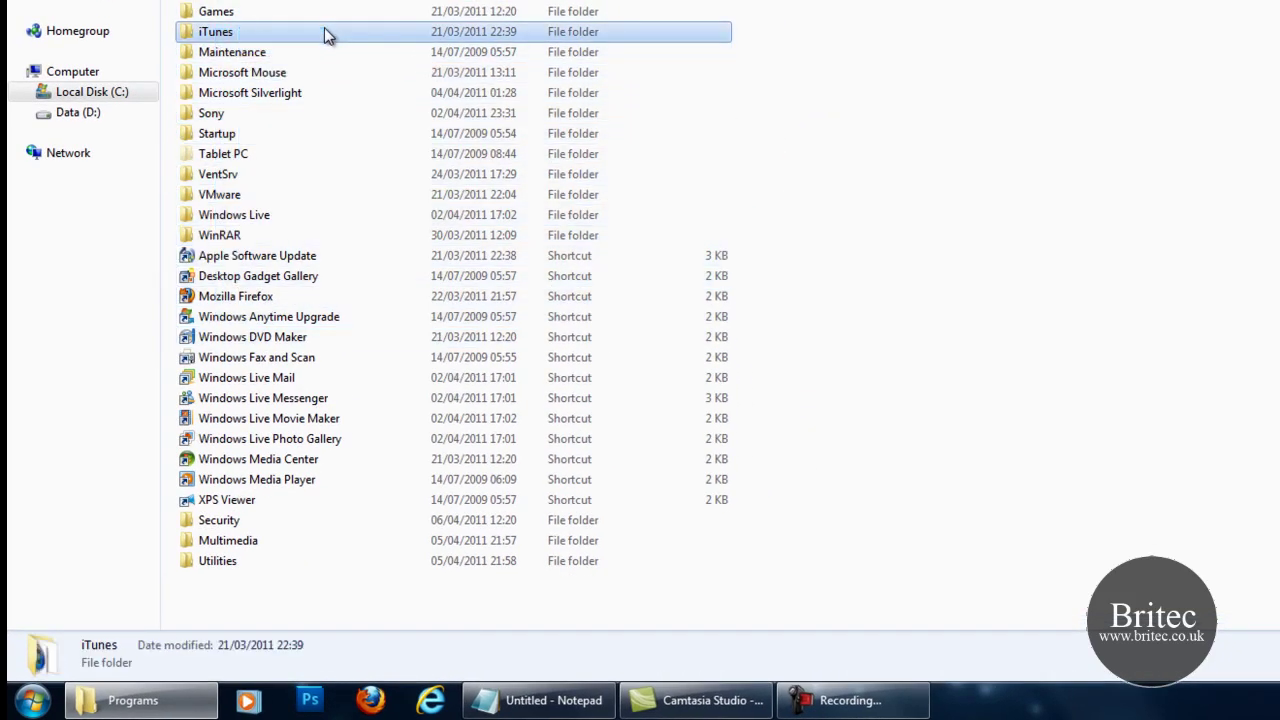
{"action": "mouse_move", "coordinate": [232, 52]}
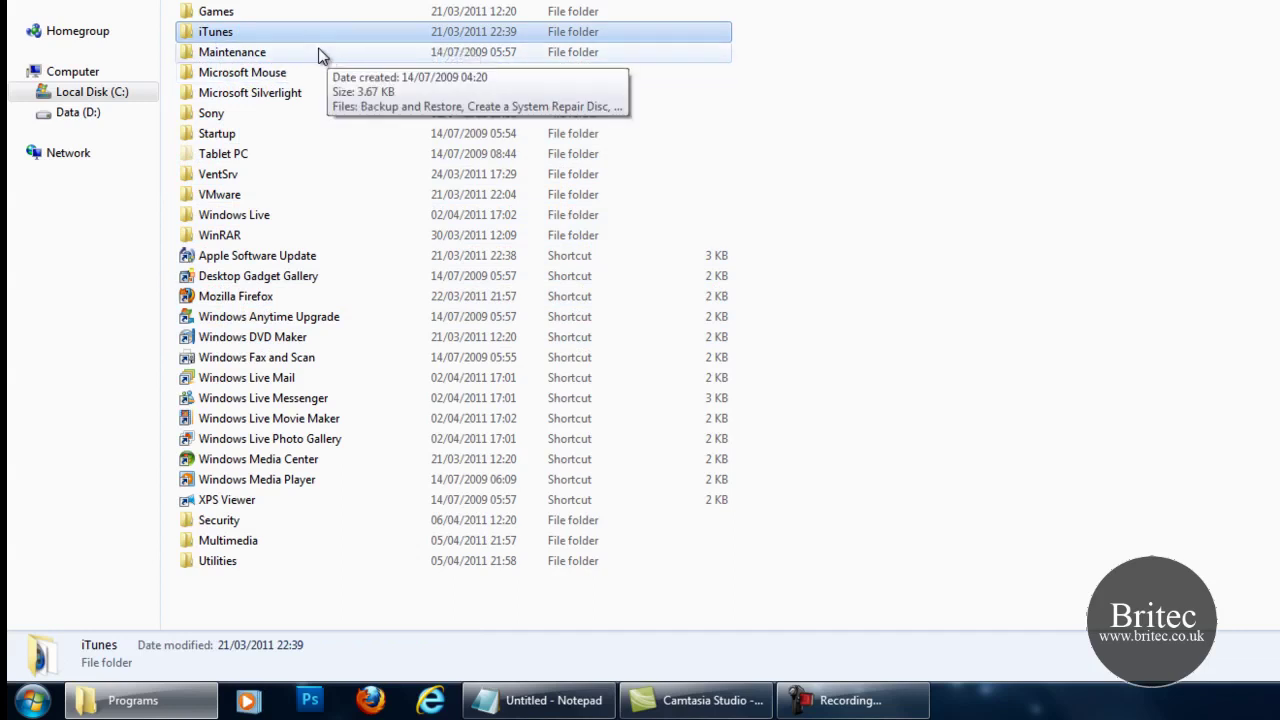
{"action": "left_click", "coordinate": [271, 2]}
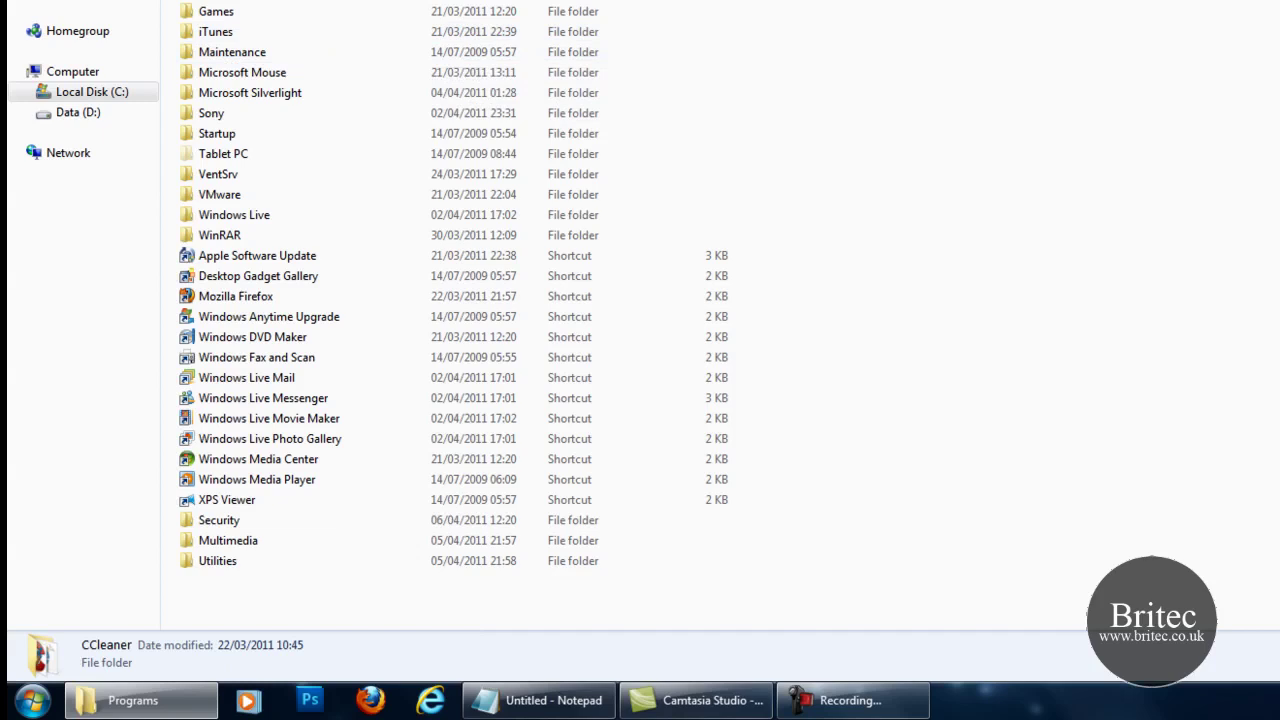
{"action": "left_click_drag", "start_coordinate": [271, 2], "coordinate": [251, 522]}
{"action": "left_click", "coordinate": [825, 288]}
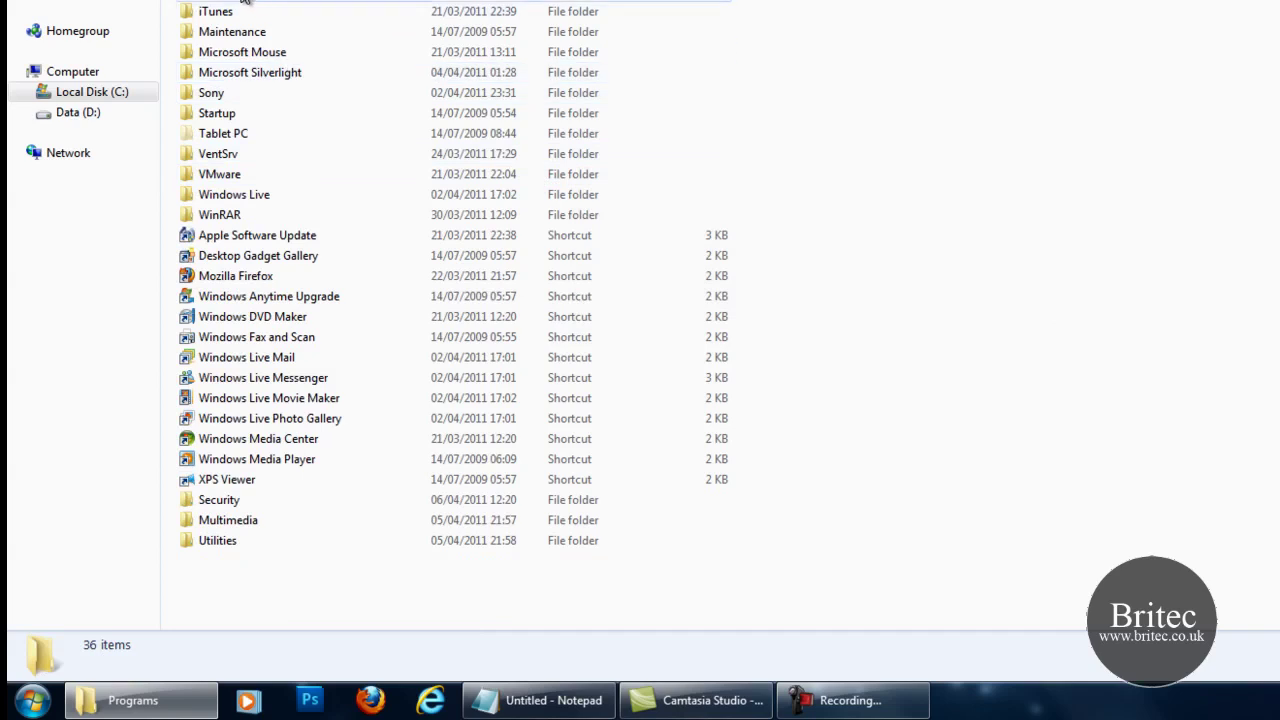
{"action": "left_click", "coordinate": [232, 10]}
{"action": "left_click_drag", "start_coordinate": [233, 12], "coordinate": [244, 522]}
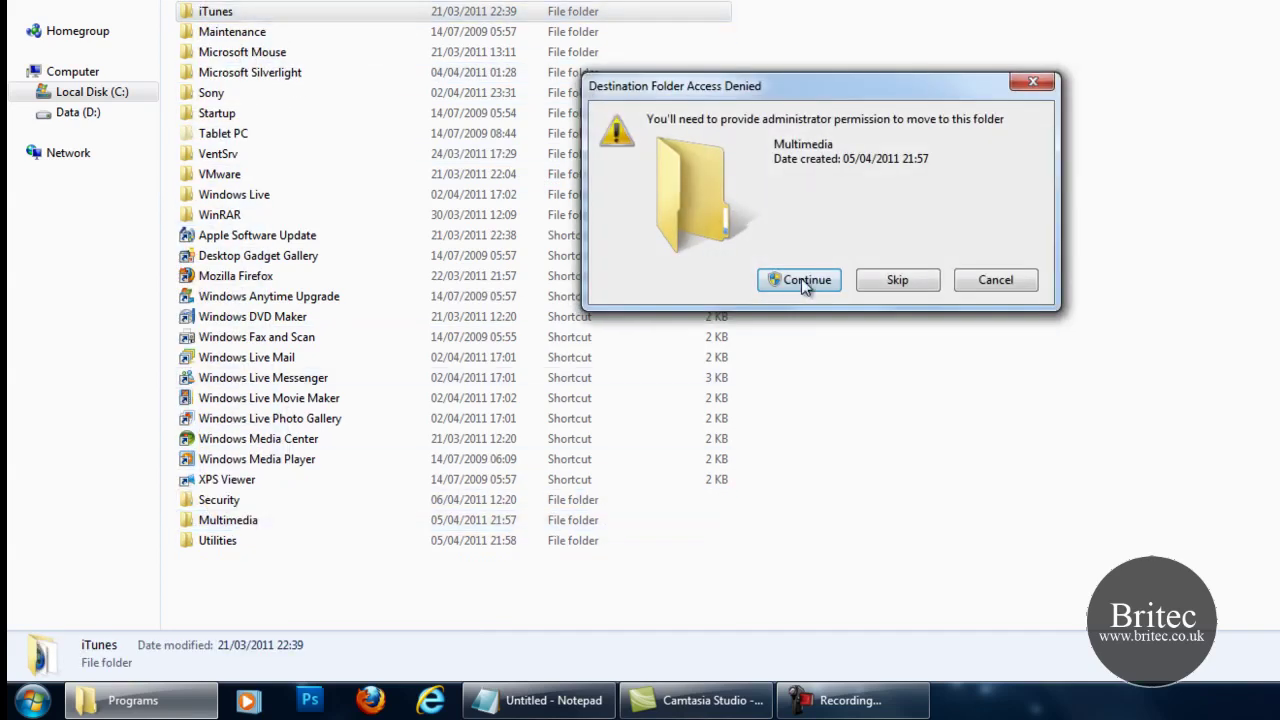
{"action": "left_click", "coordinate": [806, 274]}
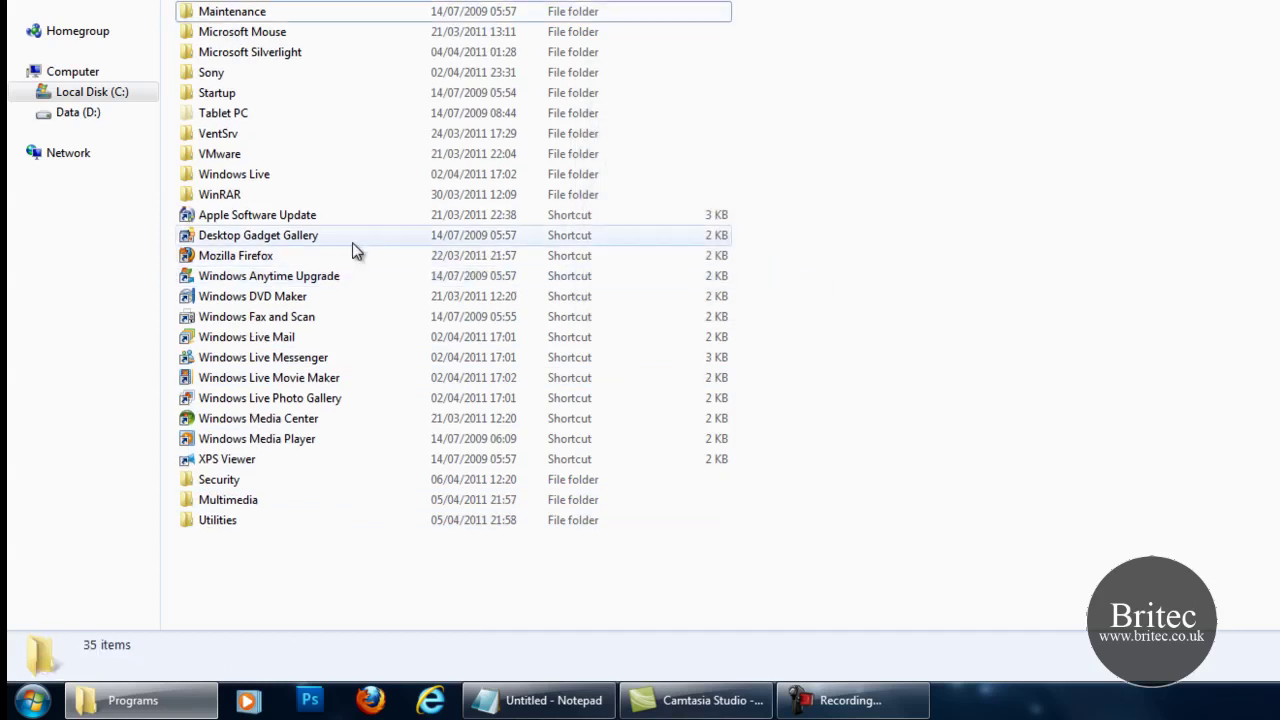
- Move Windows Live Movie Maker and Windows Live Photo Gallery into Multimedia, approving each prompt
{"action": "left_click_drag", "start_coordinate": [305, 383], "coordinate": [284, 502]}
{"action": "left_click", "coordinate": [811, 282]}
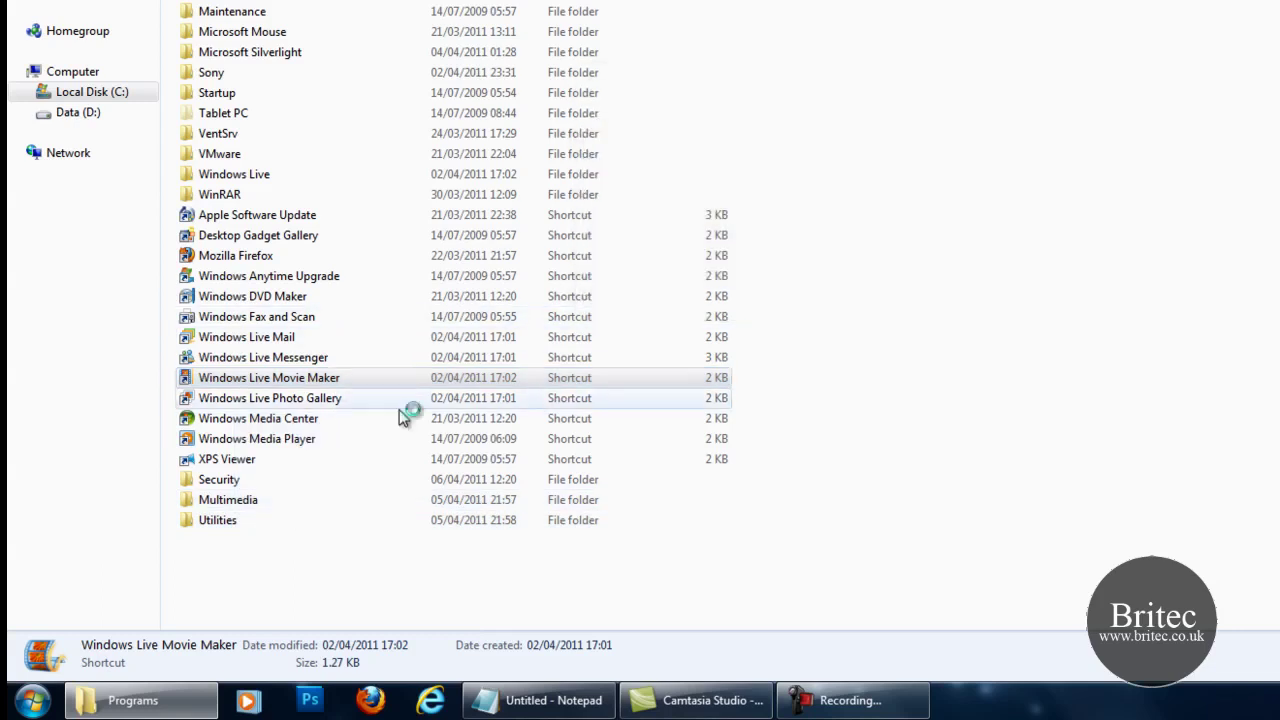
{"action": "left_click", "coordinate": [310, 388]}
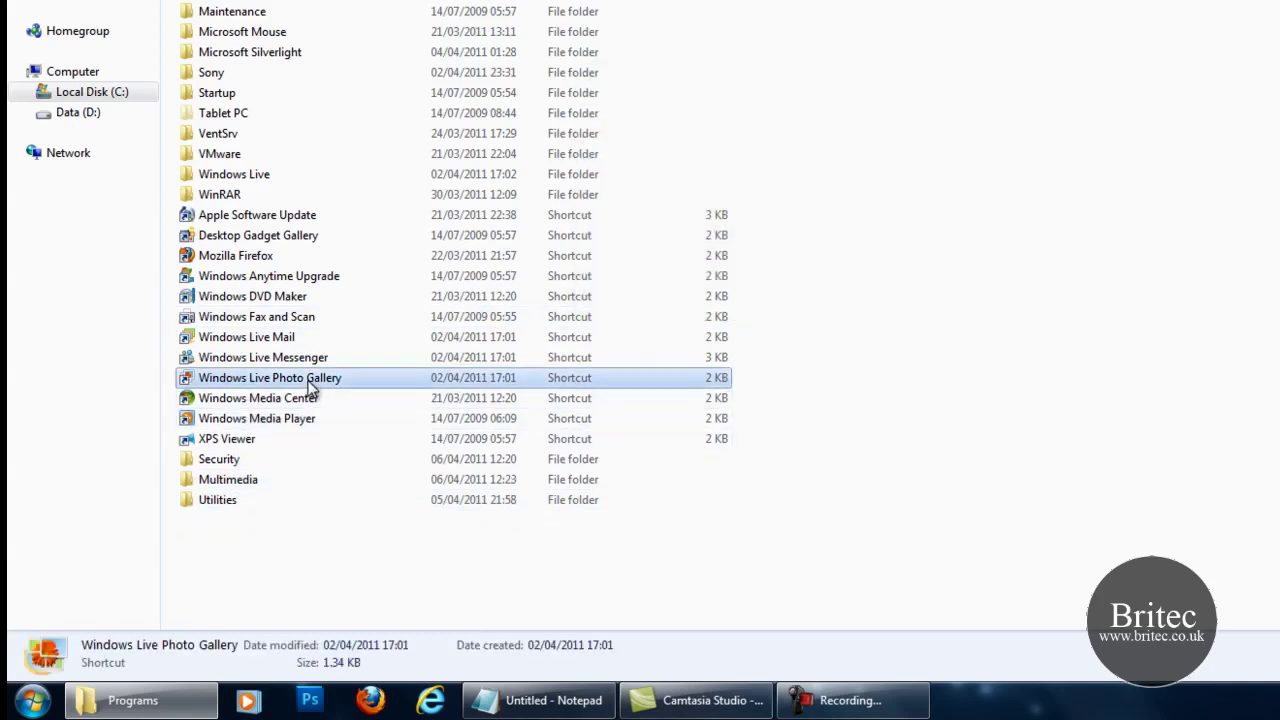
{"action": "left_click_drag", "start_coordinate": [310, 385], "coordinate": [278, 482]}
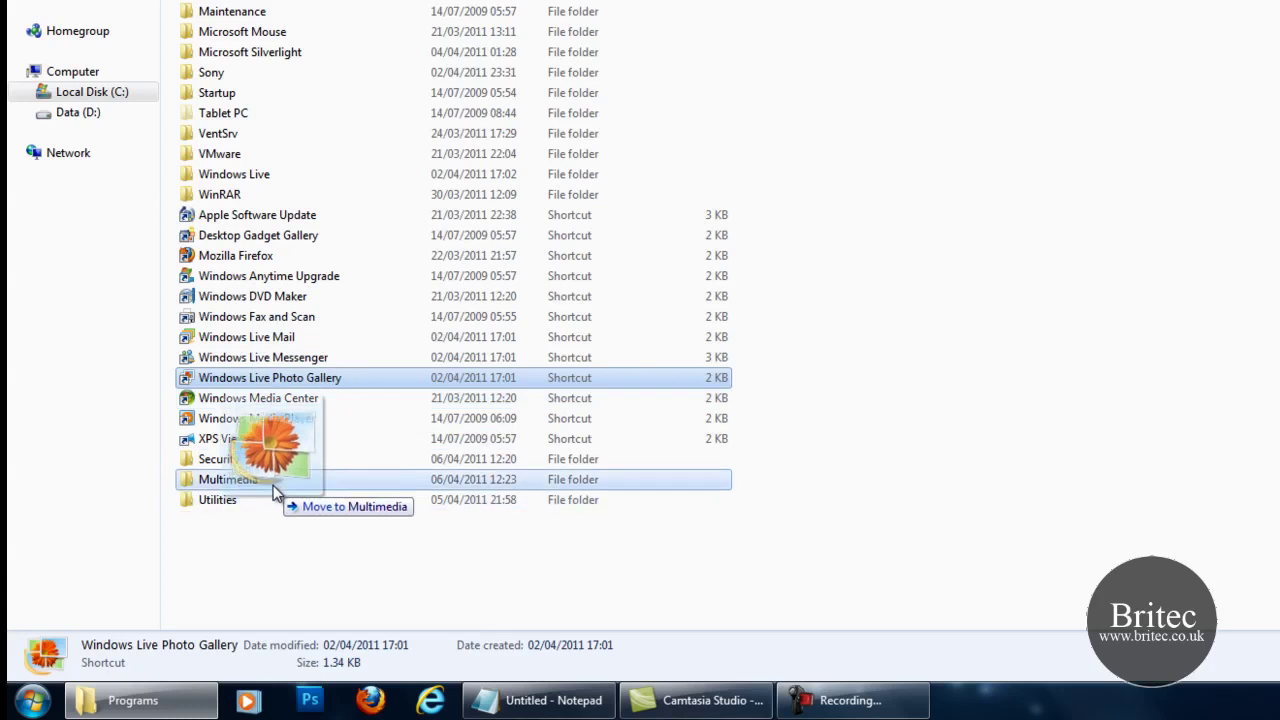
{"action": "key", "text": "Return"}
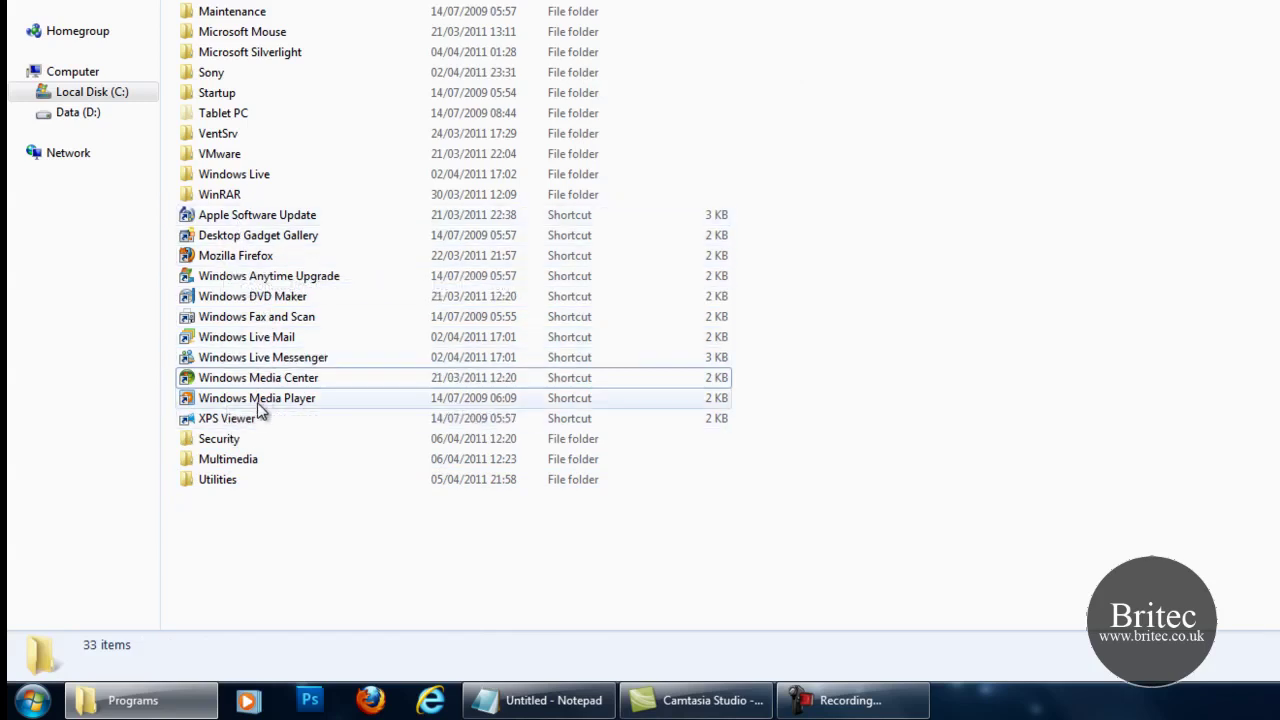
- Move Windows Media Player into Multimedia and WinRAR into Utilities, approving each prompt
{"action": "left_click", "coordinate": [260, 402]}
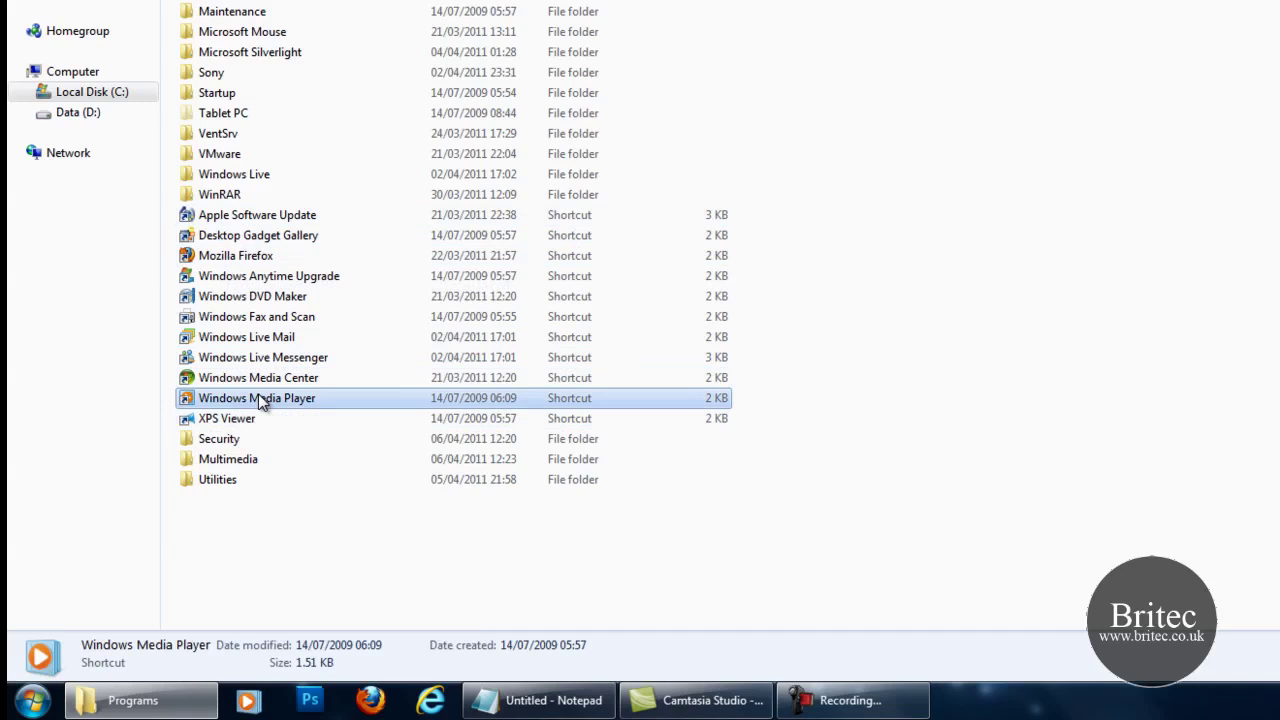
{"action": "left_click_drag", "start_coordinate": [260, 400], "coordinate": [240, 470]}
{"action": "left_click", "coordinate": [808, 277]}
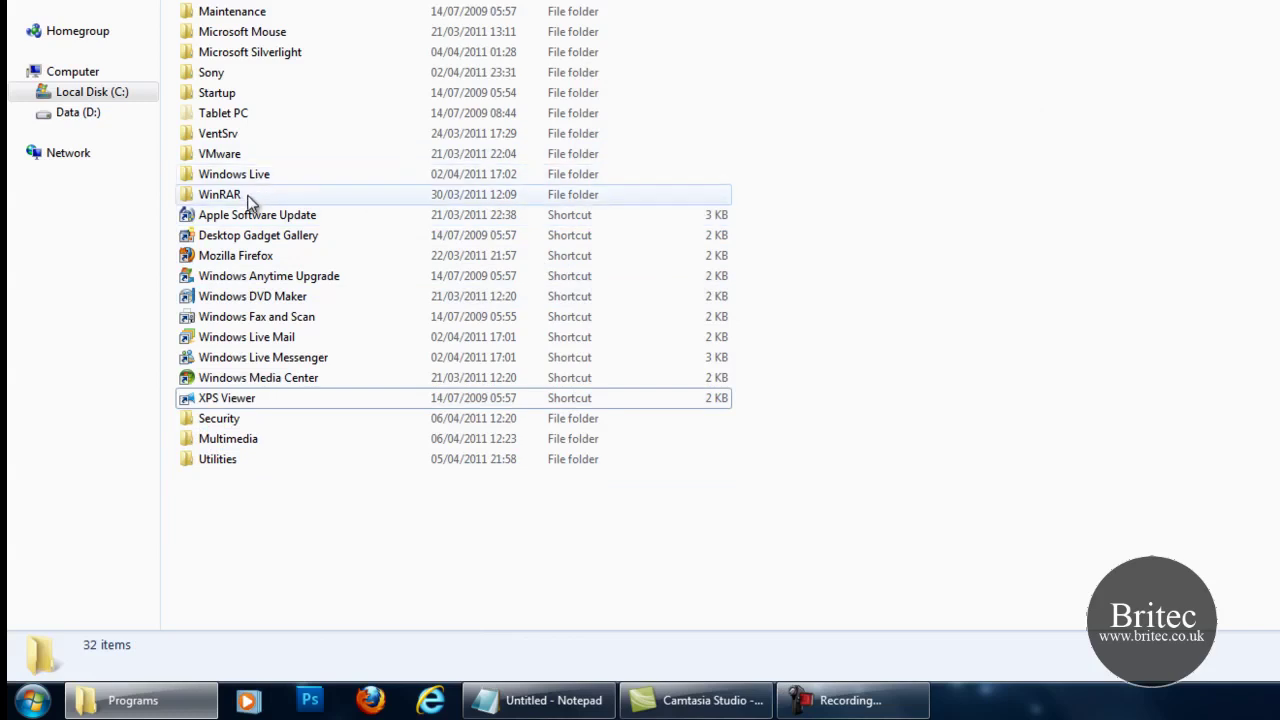
{"action": "mouse_move", "coordinate": [250, 203]}
{"action": "left_mouse_down"}
{"action": "mouse_move", "coordinate": [290, 203]}
{"action": "mouse_move", "coordinate": [295, 457]}
{"action": "left_mouse_up"}
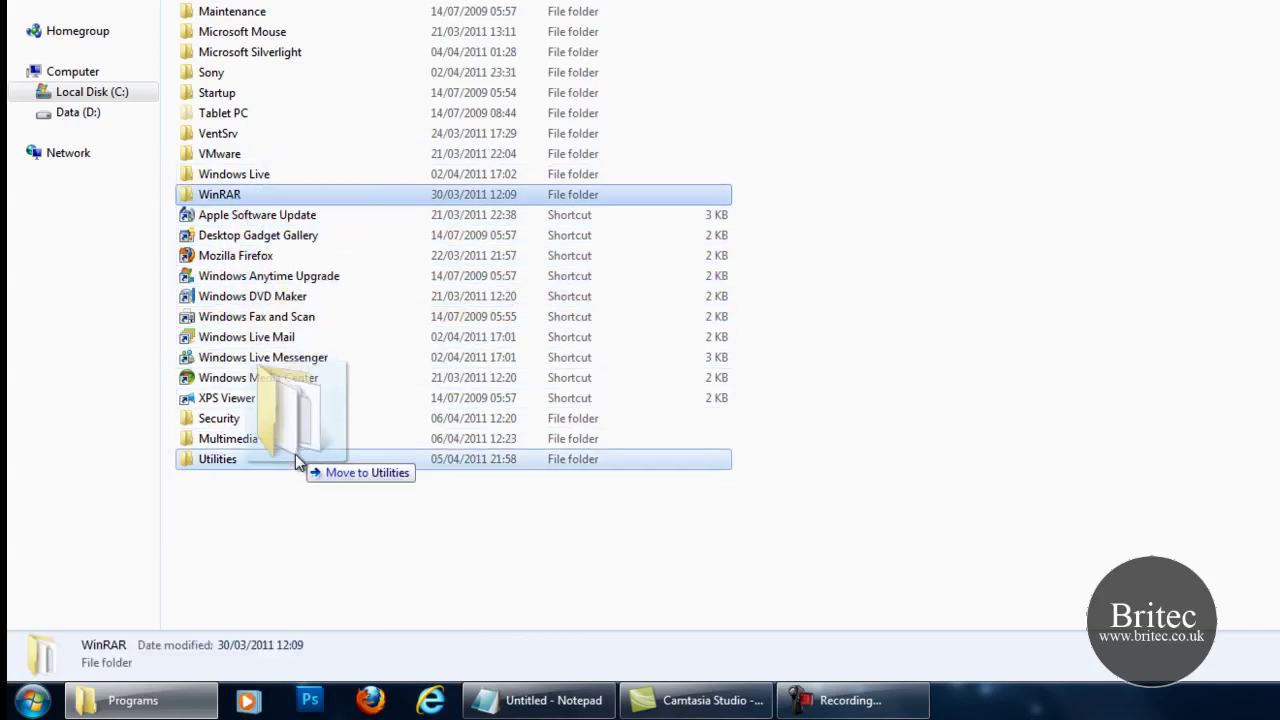
{"action": "left_click", "coordinate": [798, 280]}
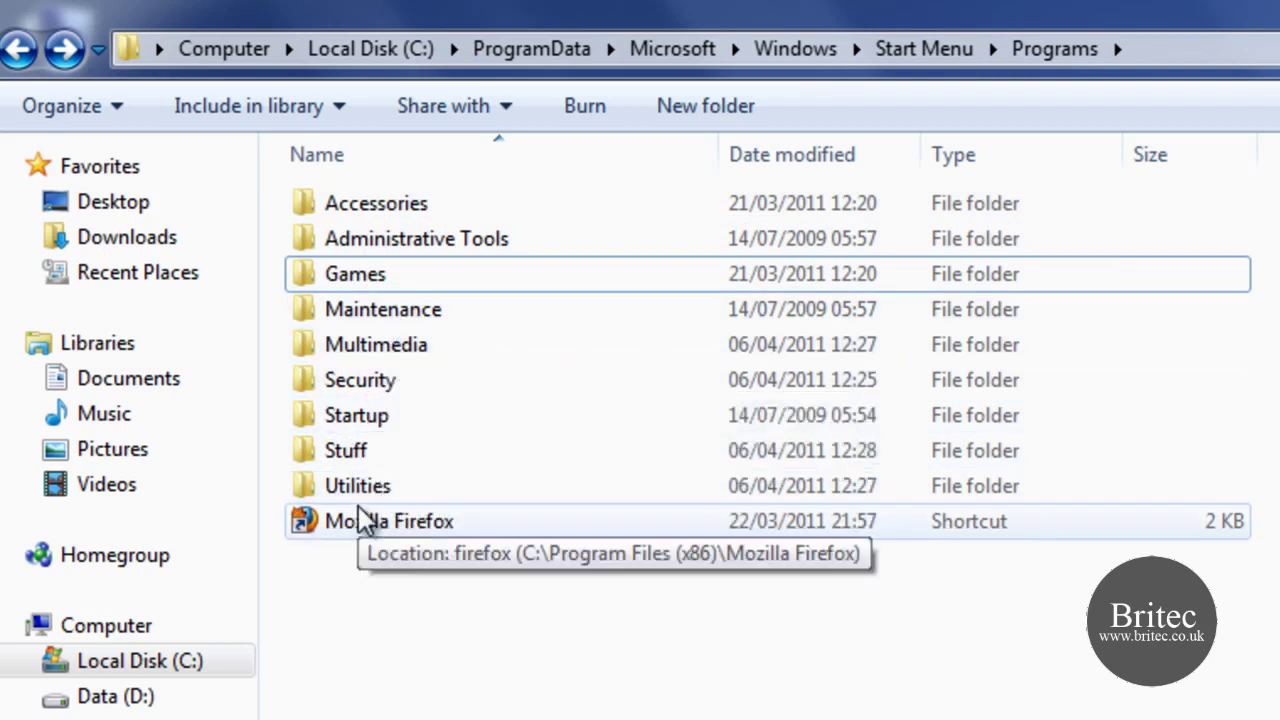
{"action": "double_click", "coordinate": [363, 457]}
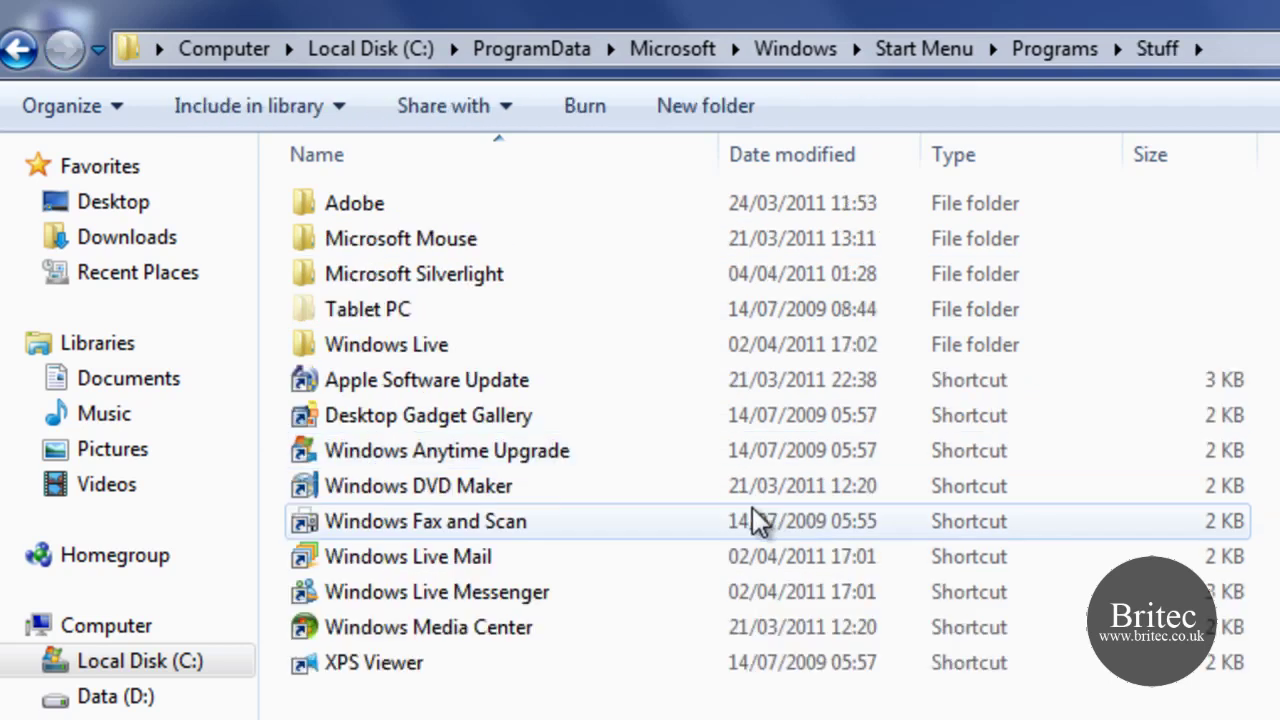
{"action": "left_click", "coordinate": [18, 48]}
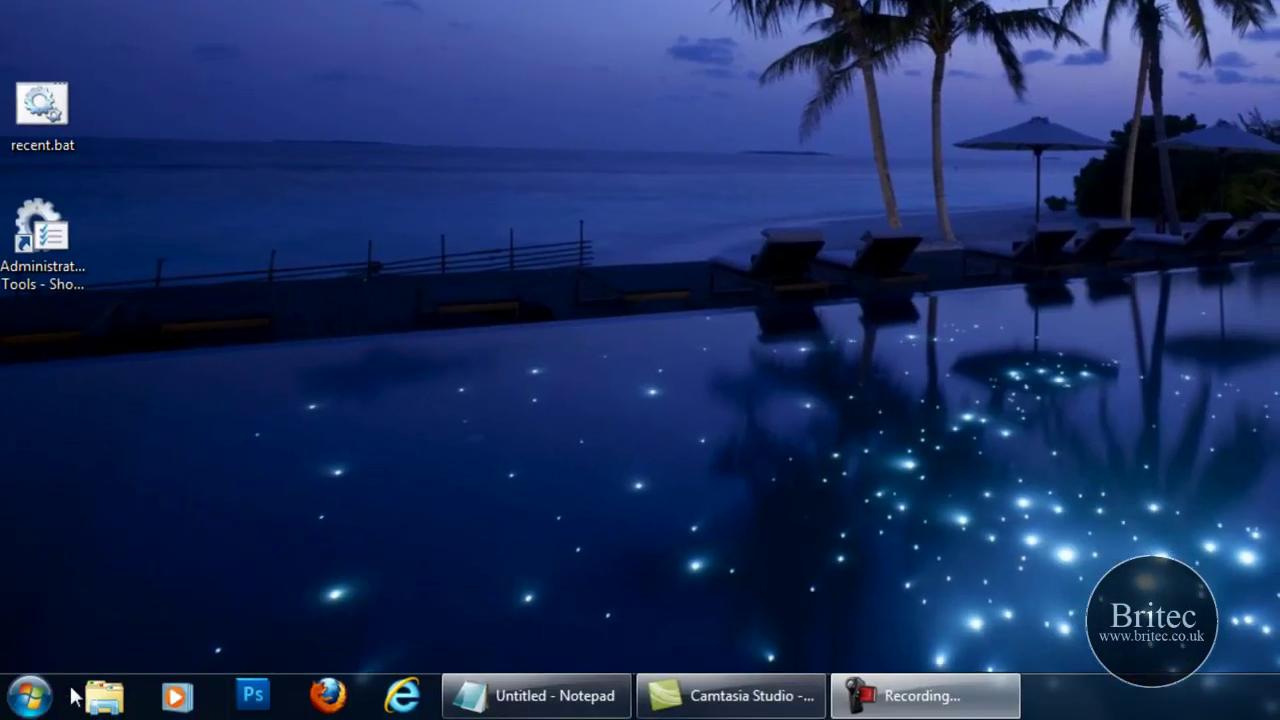
- Expand Security in All Programs to confirm avast!, CCleaner, Malwarebytes and SUPERAntiSpyware, then collapse it
{"action": "left_click", "coordinate": [32, 698]}
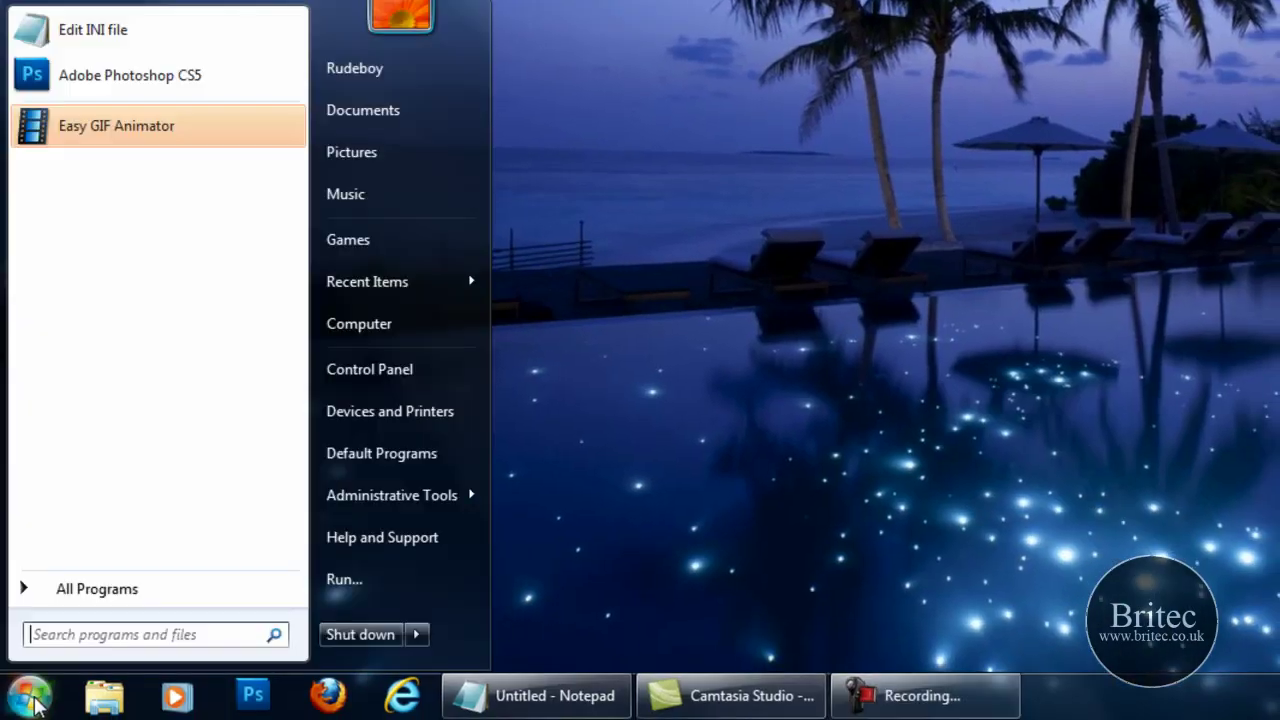
{"action": "left_click", "coordinate": [140, 592]}
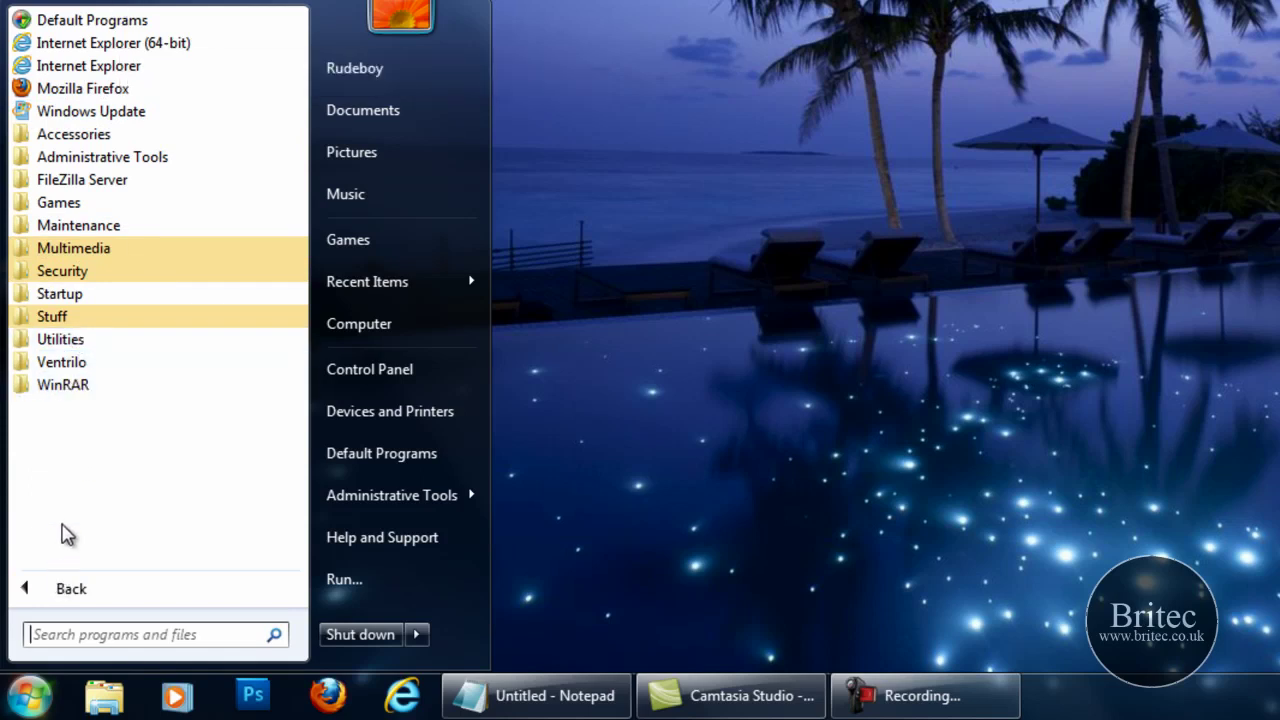
{"action": "left_click", "coordinate": [89, 277]}
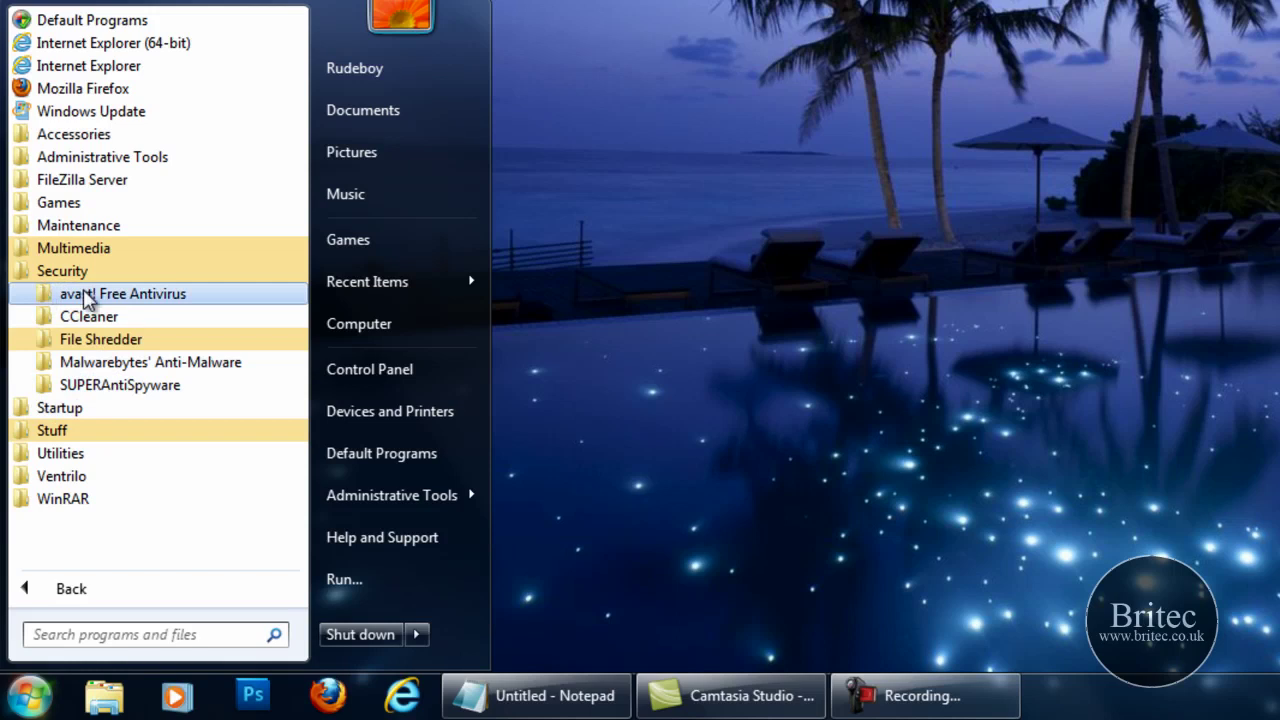
{"action": "left_click", "coordinate": [95, 393]}
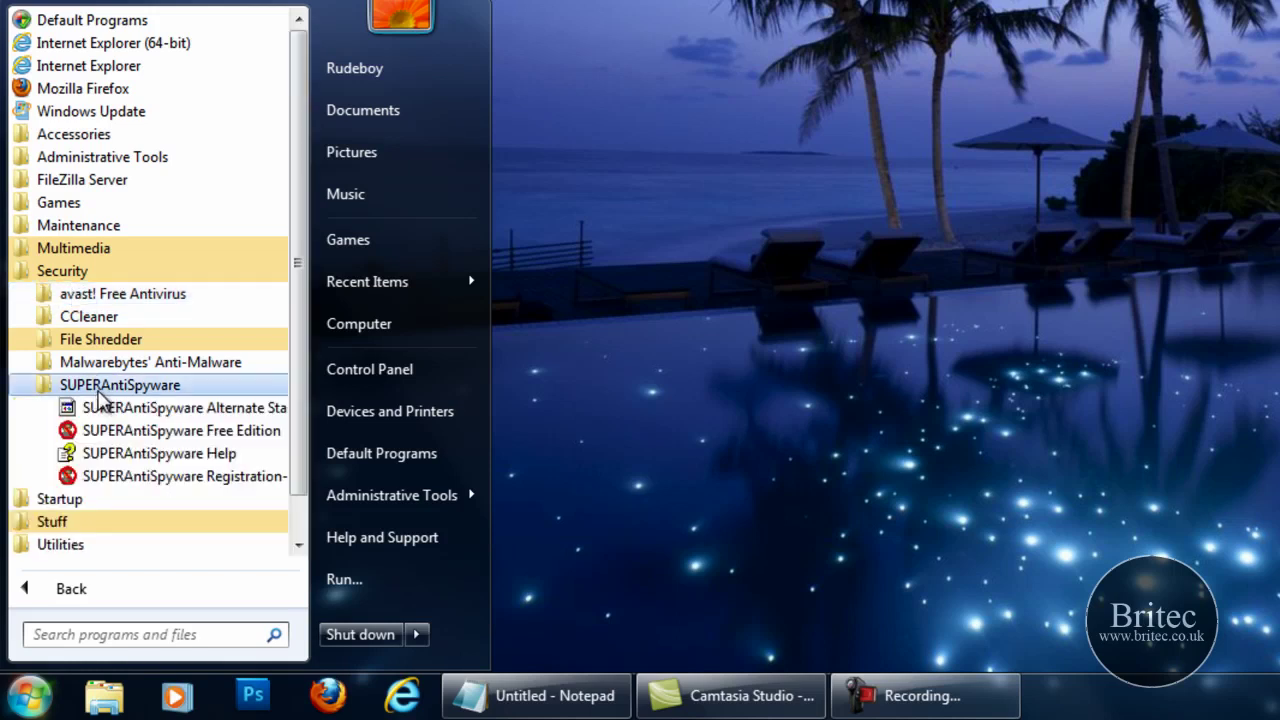
{"action": "left_click", "coordinate": [90, 271]}
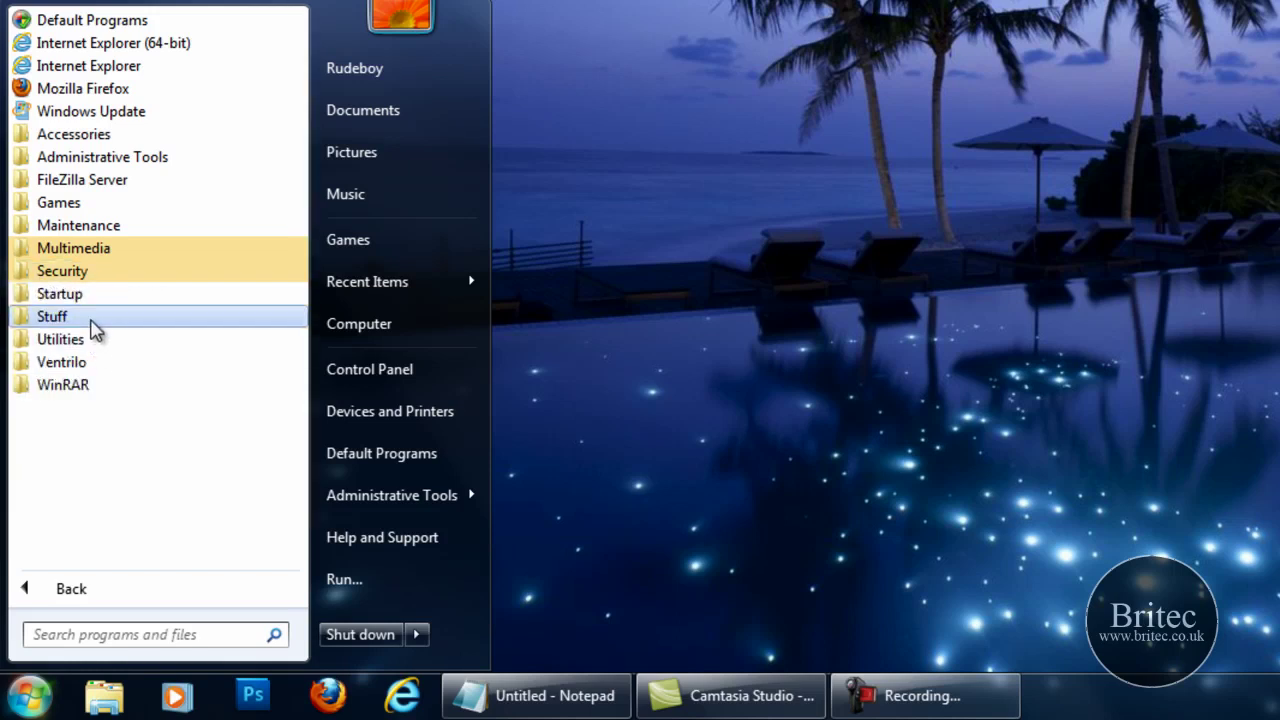